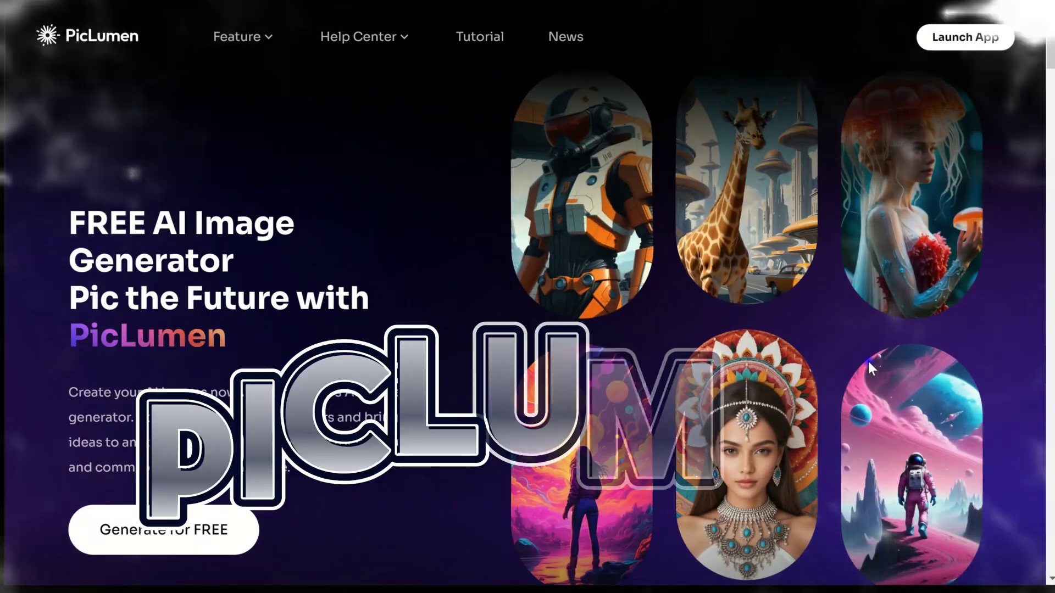
{"action": "scroll", "coordinate": [857, 402], "scroll_direction": "down", "scroll_amount": 5}
{"action": "scroll", "coordinate": [857, 402], "scroll_direction": "down", "scroll_amount": 3}
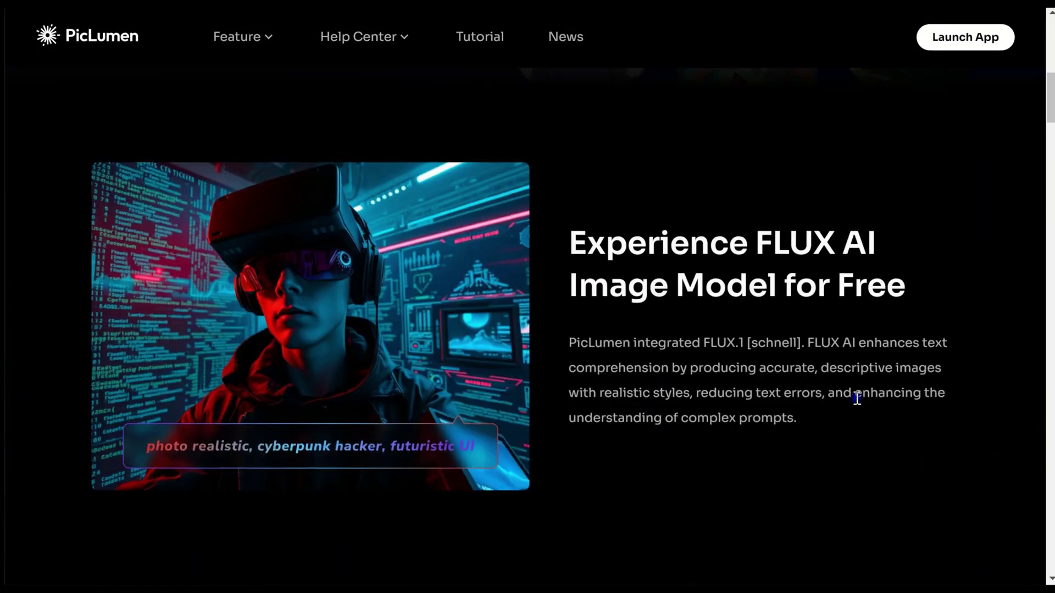
{"action": "scroll", "coordinate": [857, 402], "scroll_direction": "down", "scroll_amount": 4}
{"action": "scroll", "coordinate": [854, 395], "scroll_direction": "down", "scroll_amount": 1}
{"action": "scroll", "coordinate": [855, 395], "scroll_direction": "down", "scroll_amount": 5}
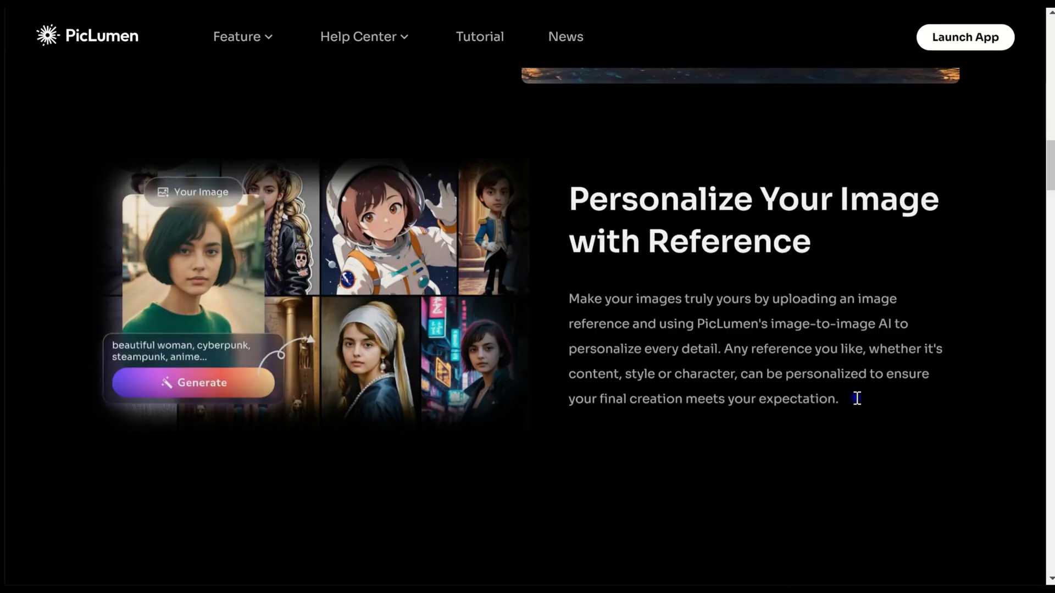
{"action": "scroll", "coordinate": [855, 394], "scroll_direction": "down", "scroll_amount": 5}
{"action": "scroll", "coordinate": [854, 395], "scroll_direction": "down", "scroll_amount": 5}
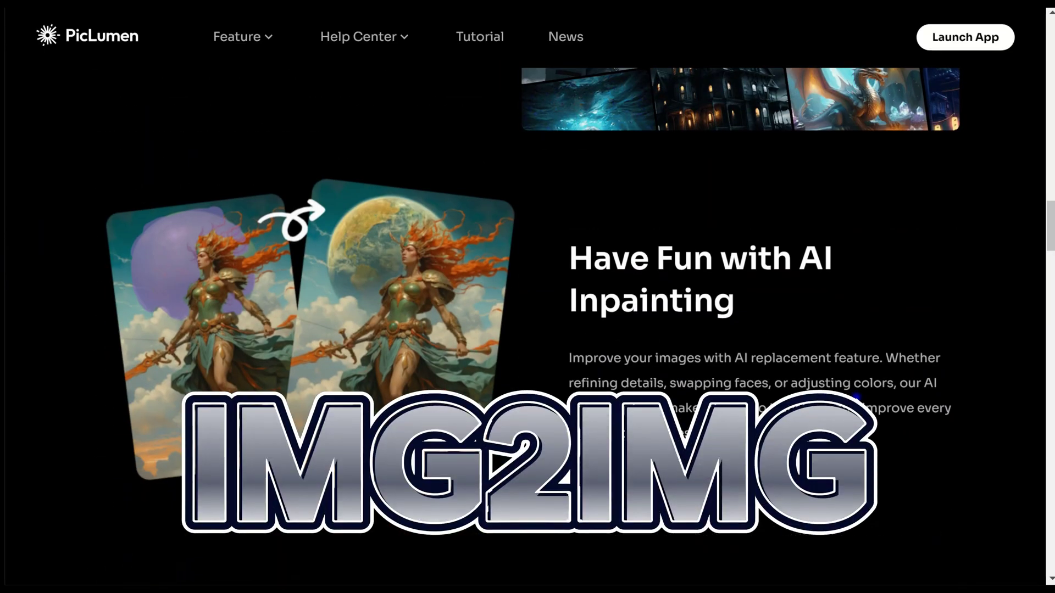
{"action": "scroll", "coordinate": [855, 397], "scroll_direction": "down", "scroll_amount": 5}
{"action": "scroll", "coordinate": [855, 397], "scroll_direction": "down", "scroll_amount": 5}
{"action": "scroll", "coordinate": [856, 398], "scroll_direction": "down", "scroll_amount": 3}
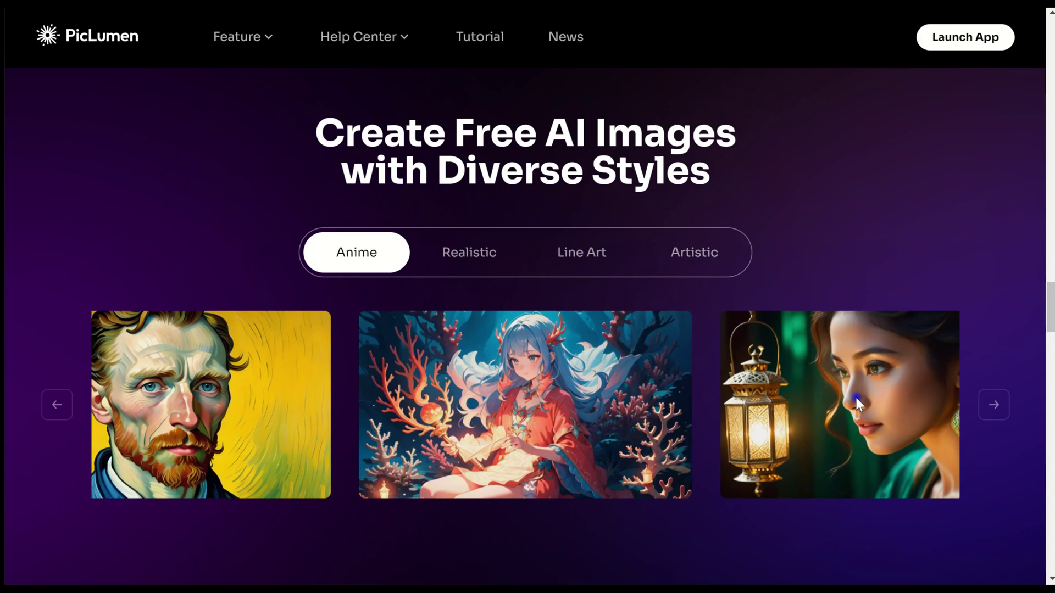
{"action": "scroll", "coordinate": [855, 398], "scroll_direction": "down", "scroll_amount": 5}
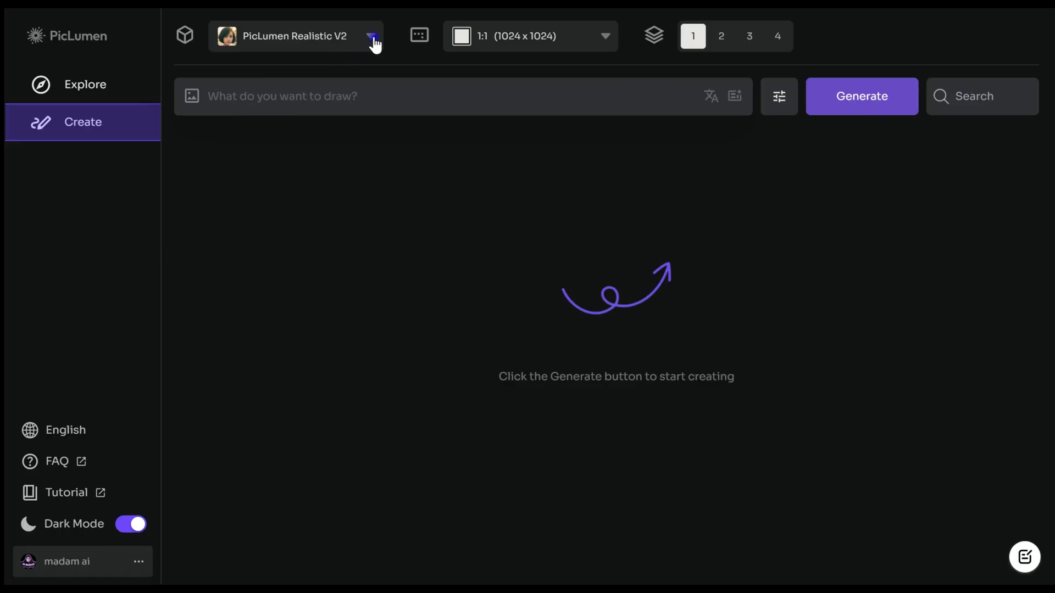
Review the model and aspect-ratio lists, leaving Realistic V2 and 1:1 selected.
{"action": "left_click", "coordinate": [374, 43]}
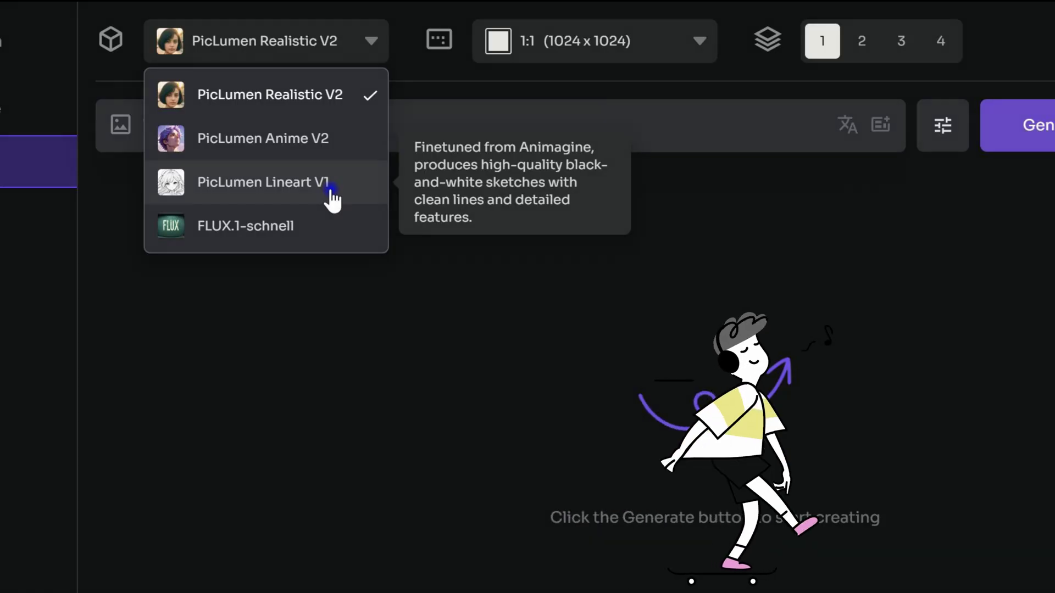
{"action": "mouse_move", "coordinate": [246, 226]}
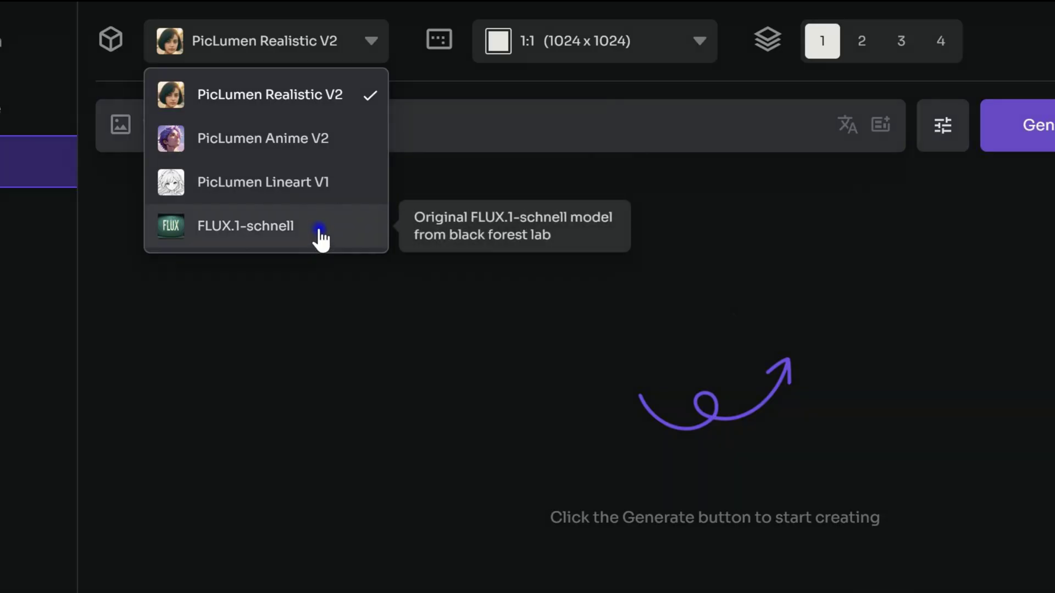
{"action": "left_click", "coordinate": [699, 45]}
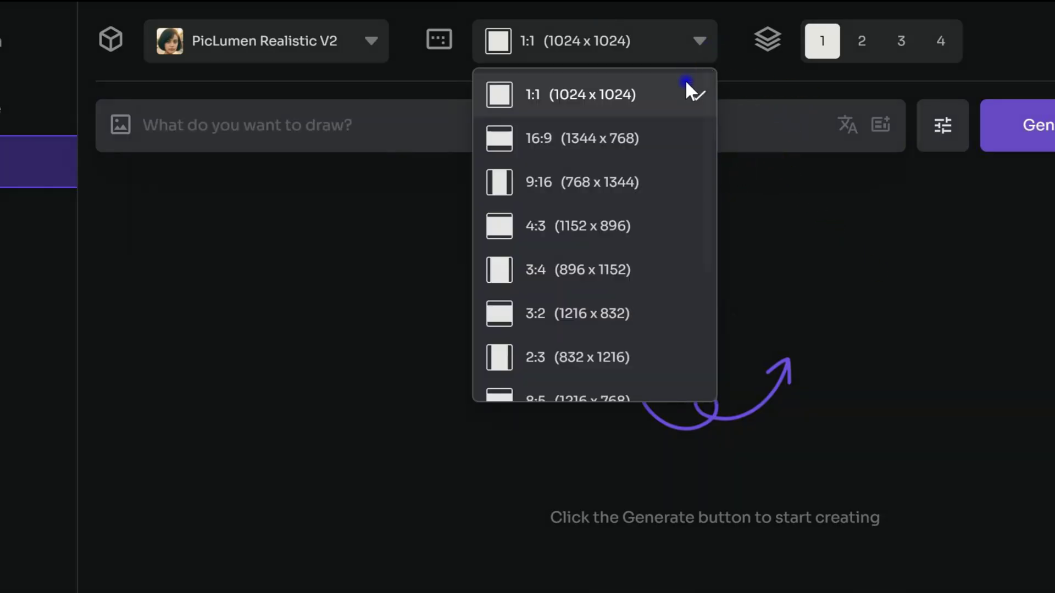
{"action": "scroll", "coordinate": [686, 155], "scroll_direction": "down", "scroll_amount": 2}
{"action": "scroll", "coordinate": [686, 155], "scroll_direction": "down", "scroll_amount": 1}
{"action": "scroll", "coordinate": [687, 155], "scroll_direction": "down", "scroll_amount": 1}
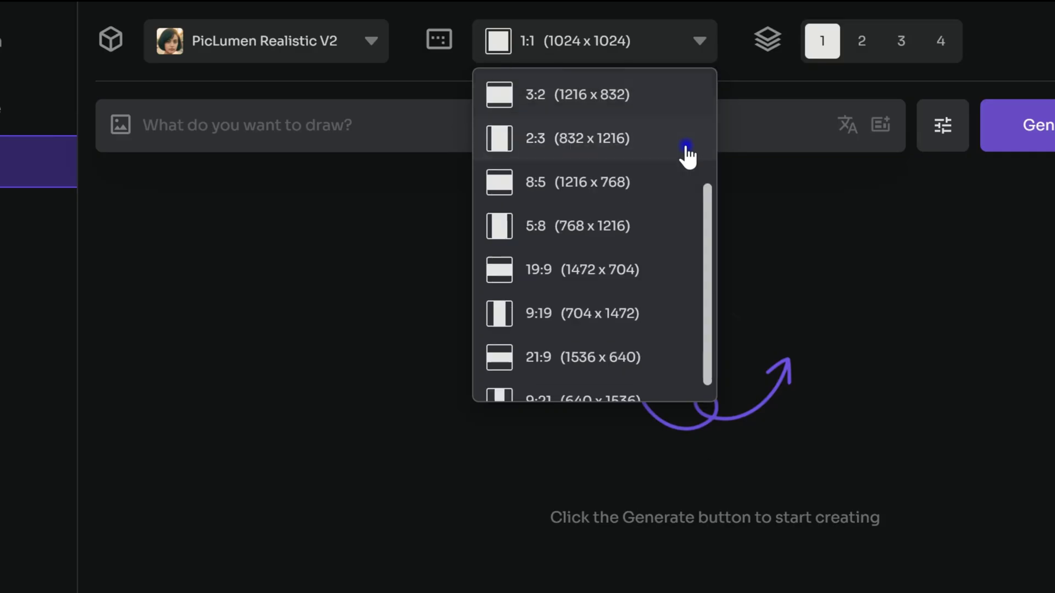
{"action": "scroll", "coordinate": [686, 155], "scroll_direction": "down", "scroll_amount": 1}
{"action": "left_click", "coordinate": [793, 186]}
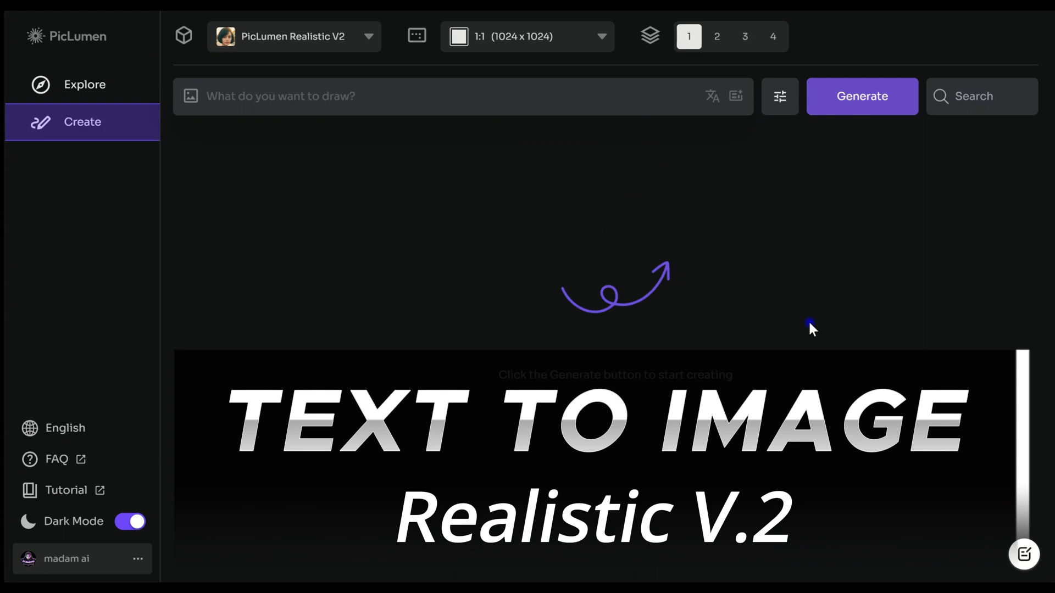
Keep Realistic V2, choose the 9:16 portrait ratio, and set two images per run.
{"action": "left_click", "coordinate": [368, 37]}
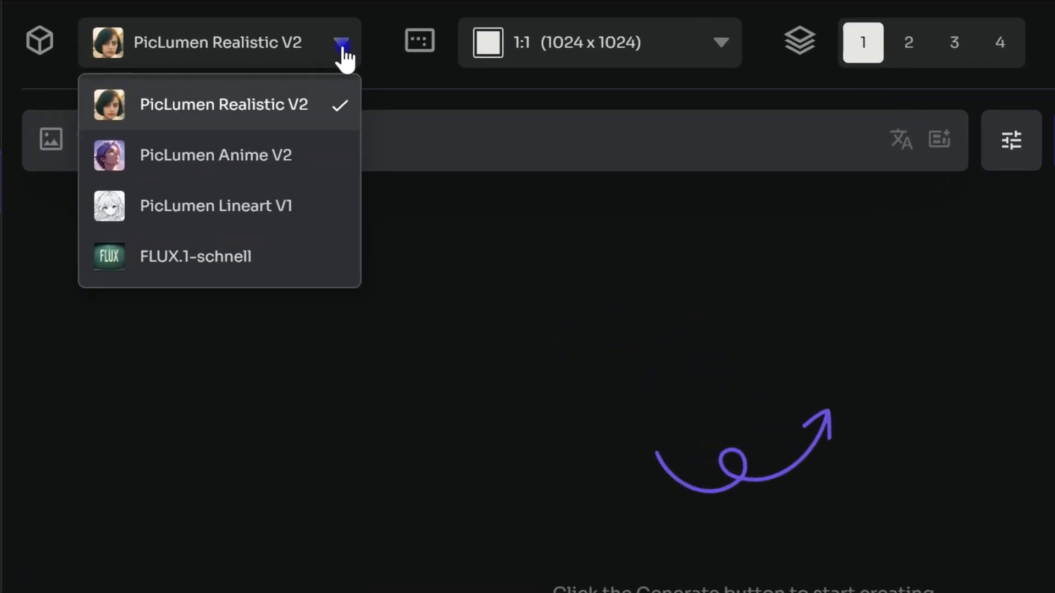
{"action": "left_click", "coordinate": [370, 74]}
{"action": "left_click", "coordinate": [653, 54]}
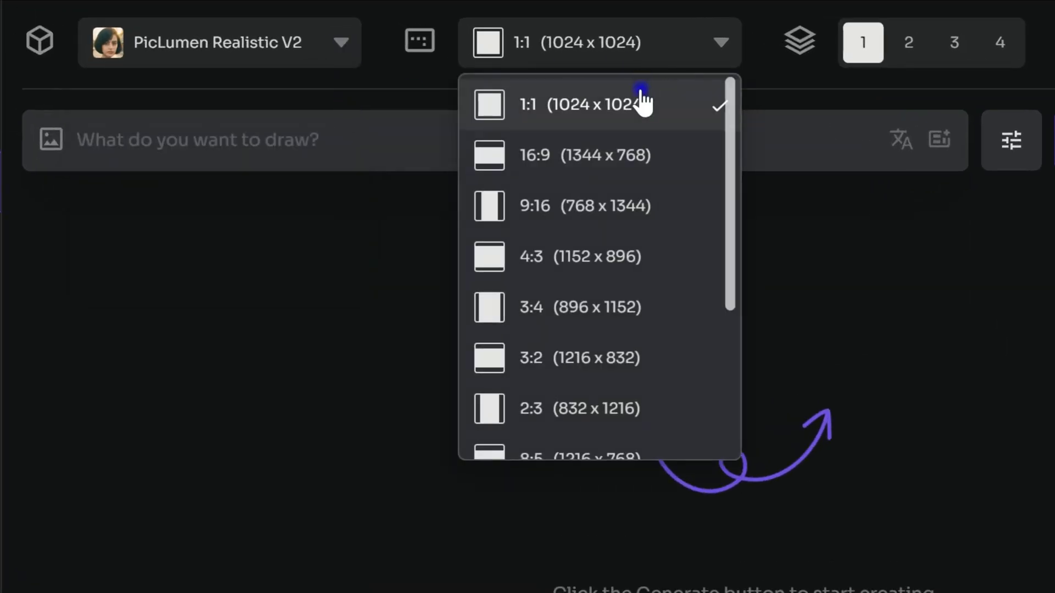
{"action": "left_click", "coordinate": [625, 216]}
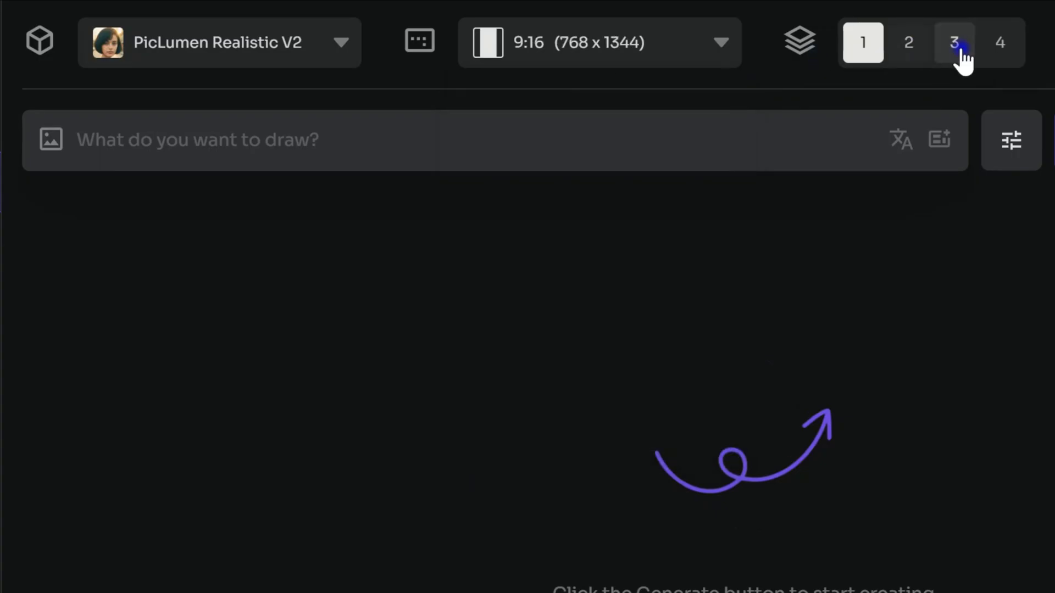
{"action": "left_click", "coordinate": [910, 58]}
Paste the dramatic black-and-white woman portrait prompt.
{"action": "left_click", "coordinate": [243, 139]}
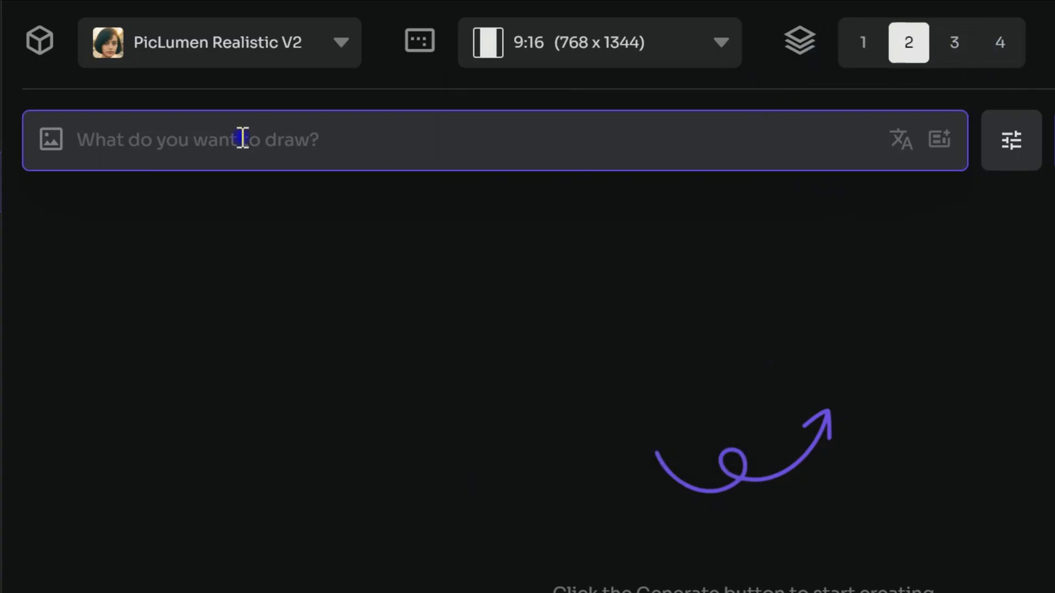
{"action": "left_click", "coordinate": [403, 388]}
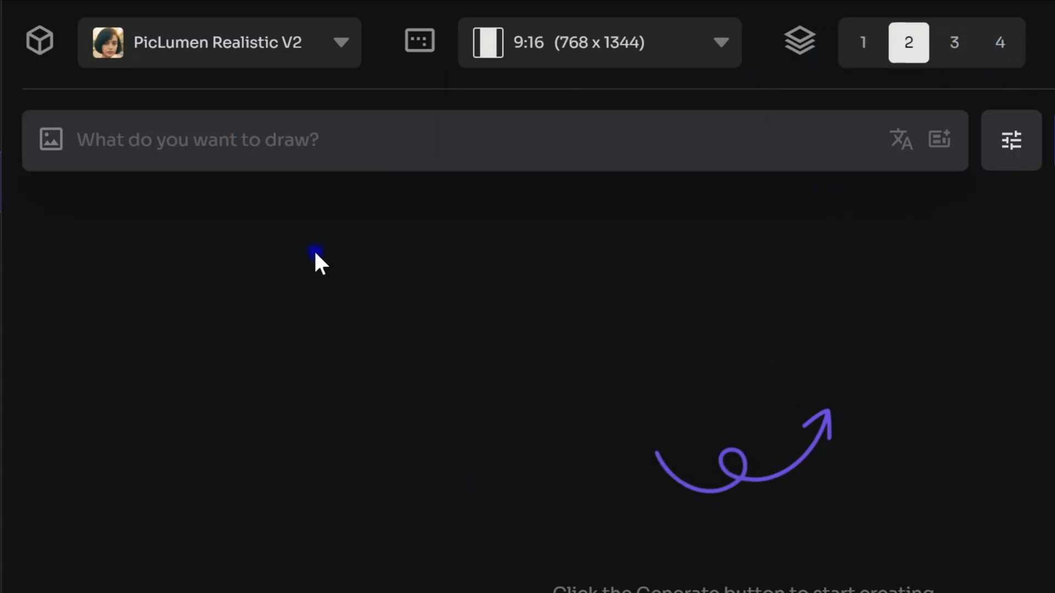
{"action": "left_click", "coordinate": [234, 144]}
{"action": "type", "text": "A high-definition black and white photograph of a woman with dramatic shadow play, her face bathed in soft light bronze and bronze tones, creating a minimalist yet powerful visual. The composition emphasizes sharp edges, serene expressions, and the elegance of understated beauty. The woman’s features are calm and captivating, evoking a sense of quiet strength and poise. In the style of 'karencore,' the contrast between light and shadow adds depth, highlighting the contours of her face and creating a high-contrast, cinematic aesthetic"}
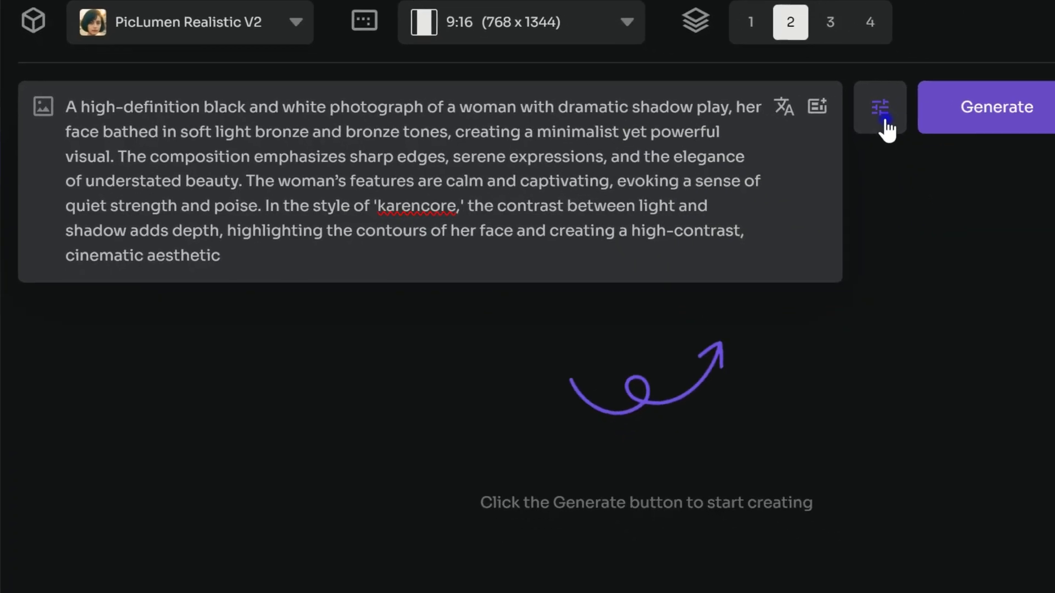
Set CFG Scale 5.0 and Steps 30, paste the long negative prompt, then generate.
{"action": "left_click", "coordinate": [883, 118]}
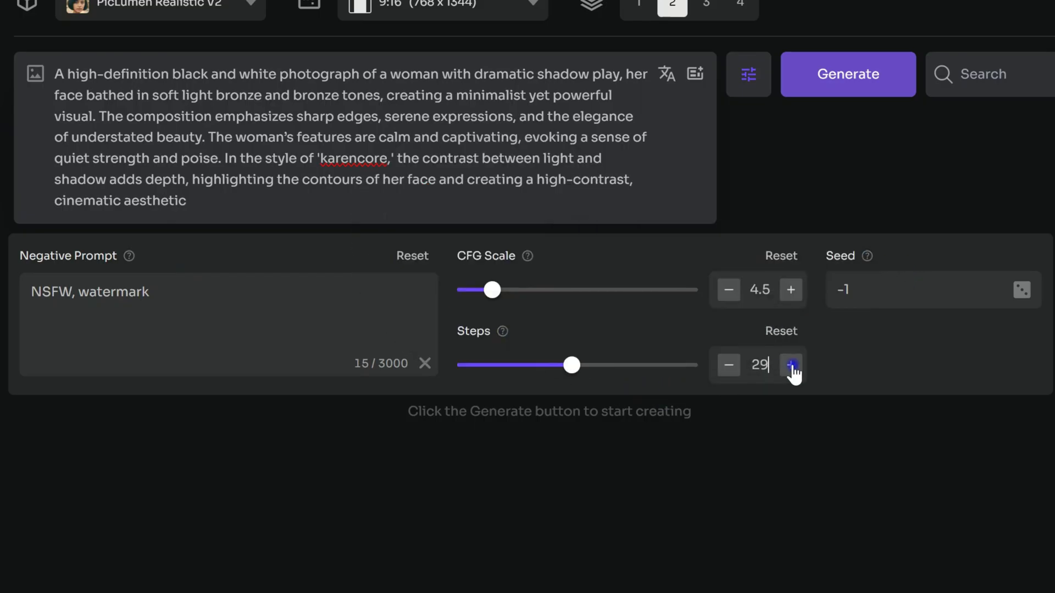
{"action": "left_click", "coordinate": [791, 289]}
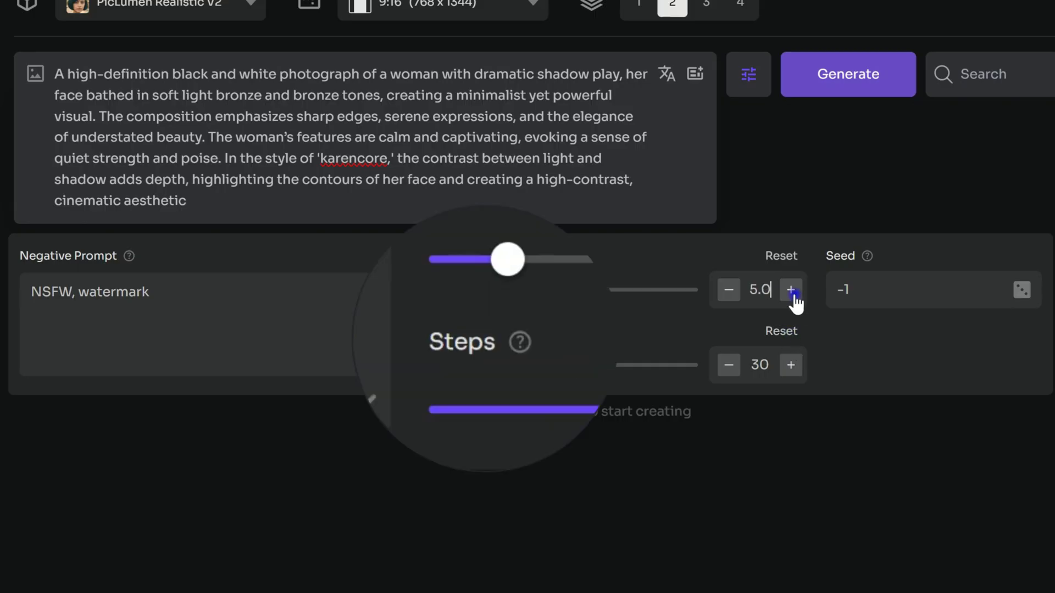
{"action": "left_click", "coordinate": [729, 289]}
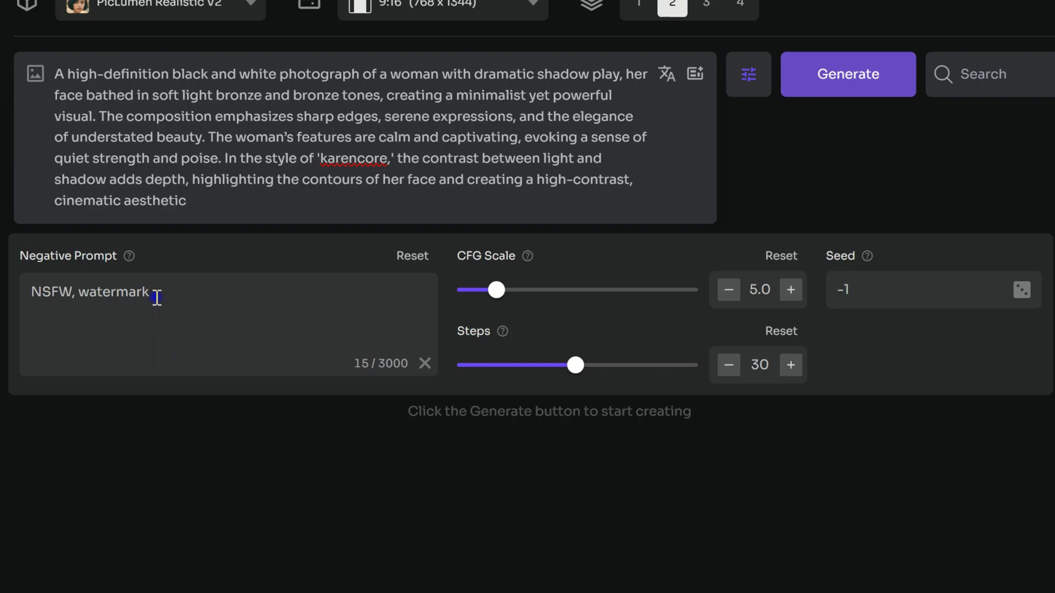
{"action": "key", "text": "ctrl+v"}
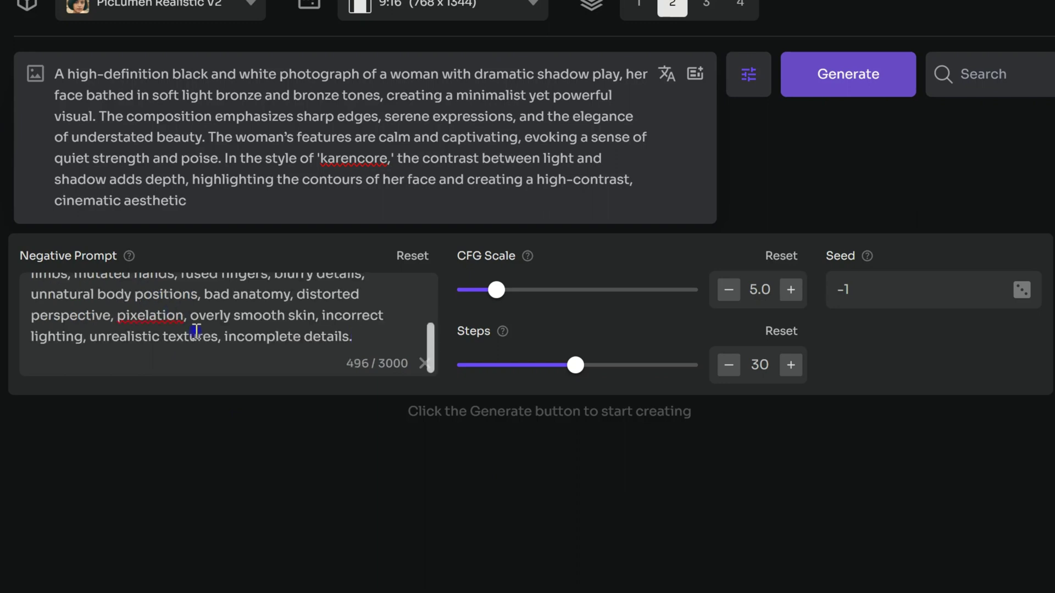
{"action": "scroll", "coordinate": [196, 330], "scroll_direction": "up", "scroll_amount": 3}
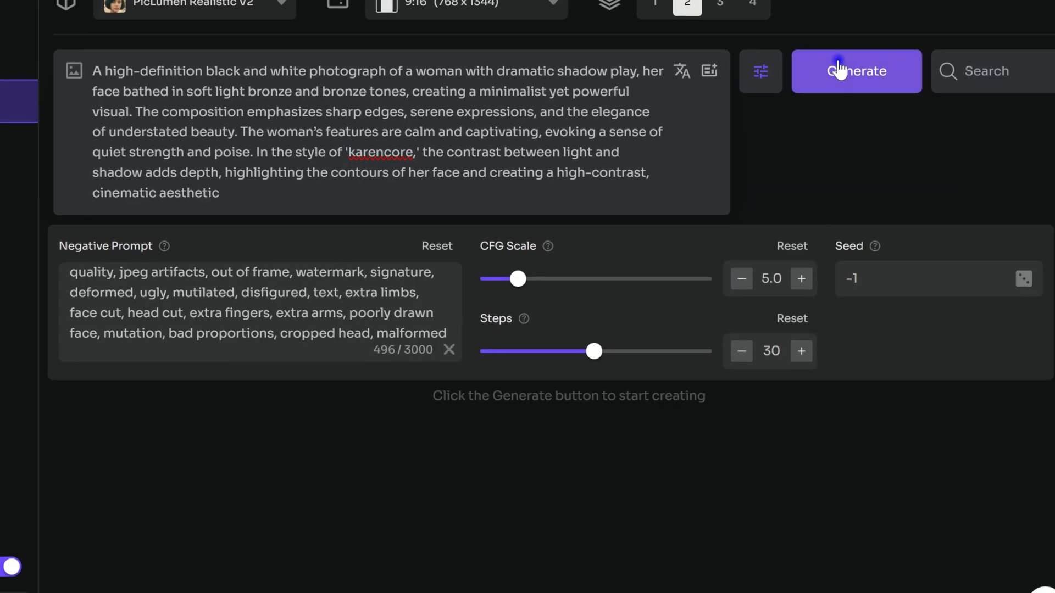
{"action": "left_click", "coordinate": [873, 67]}
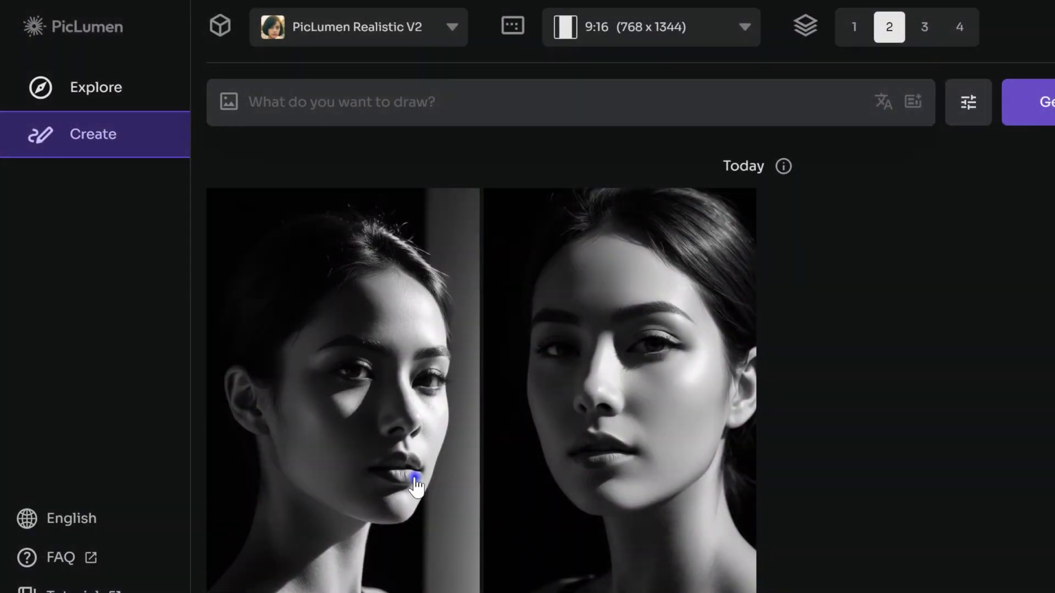
Check the left portrait's prompt and settings in its detail view, then close it.
{"action": "left_click", "coordinate": [416, 484]}
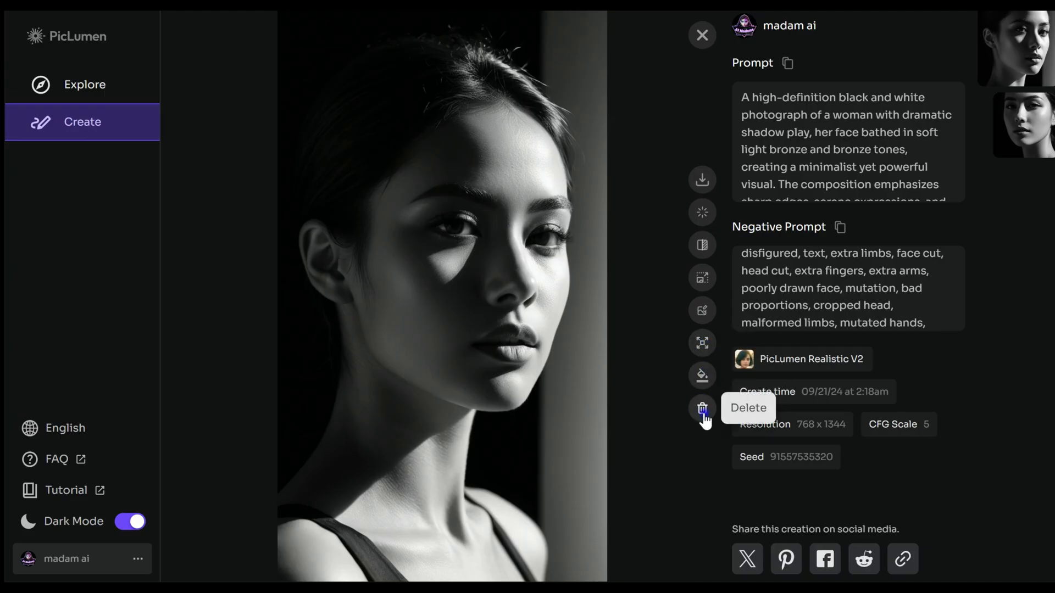
{"action": "left_click", "coordinate": [701, 37]}
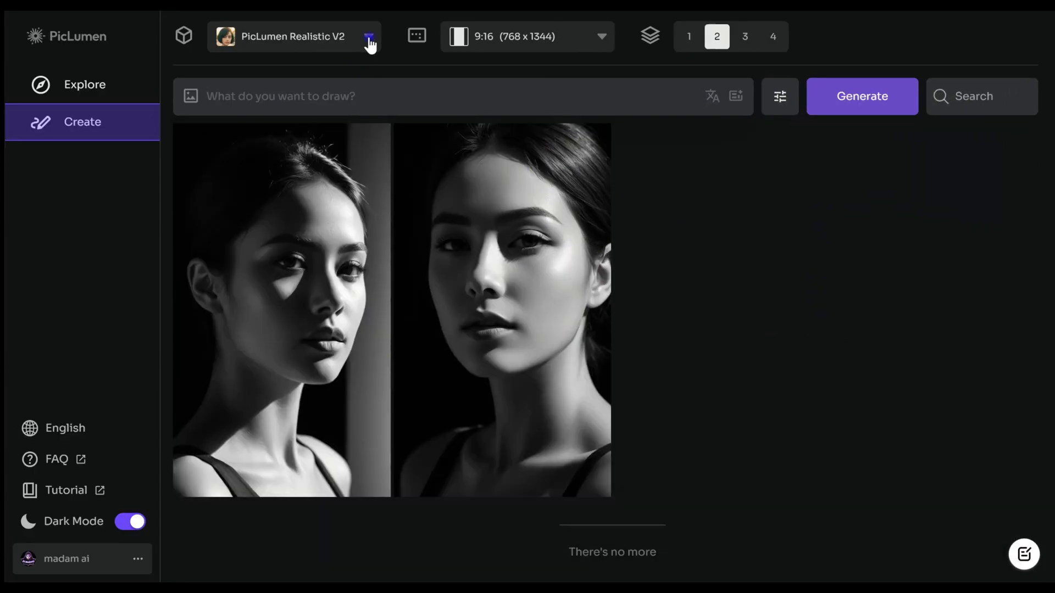
Select Anime V2, paste the ruined-gym street-fighter prompt, and show the advanced settings.
{"action": "left_click", "coordinate": [369, 39]}
{"action": "left_click", "coordinate": [345, 105]}
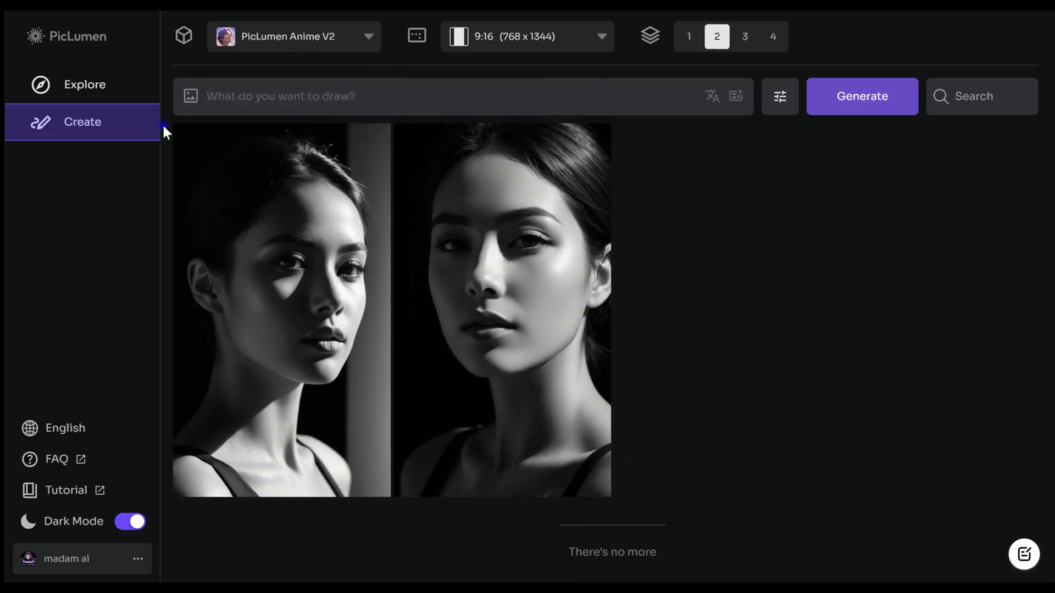
{"action": "left_click", "coordinate": [217, 96]}
{"action": "type", "text": "Powerful female street fighter in a ruined gym, gritty urban setting, muscular yet athletic physique, intense and determined gaze, torn and ripped clothing, dramatic lighting accentuating her strength, high quality details, raw and gritty atmosphere, urban decay surrounding her, dust and debris in the air, with a strong focus on her fierce, focused stance"}
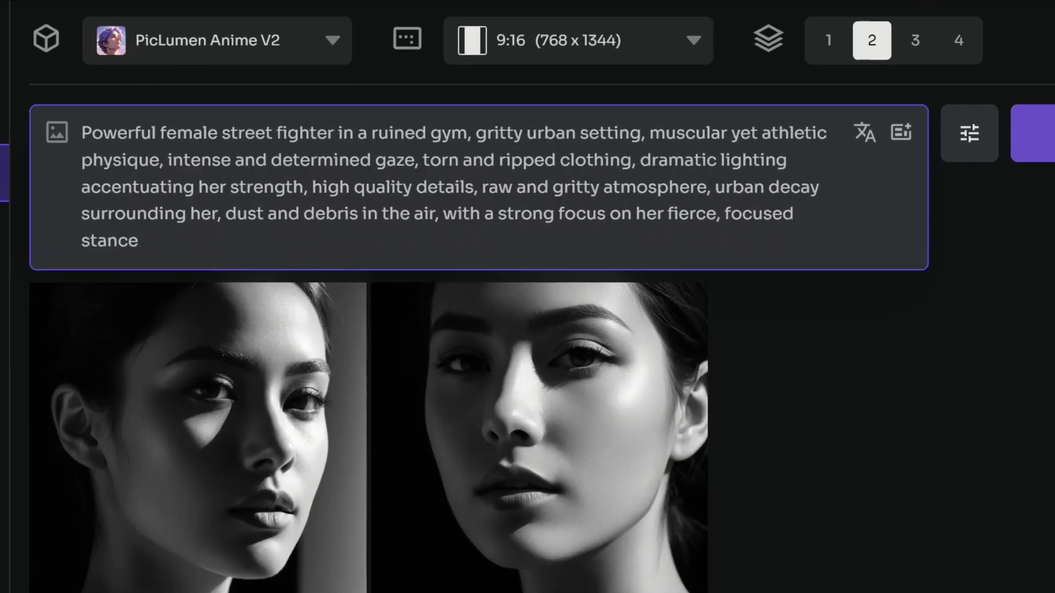
{"action": "left_click", "coordinate": [967, 136]}
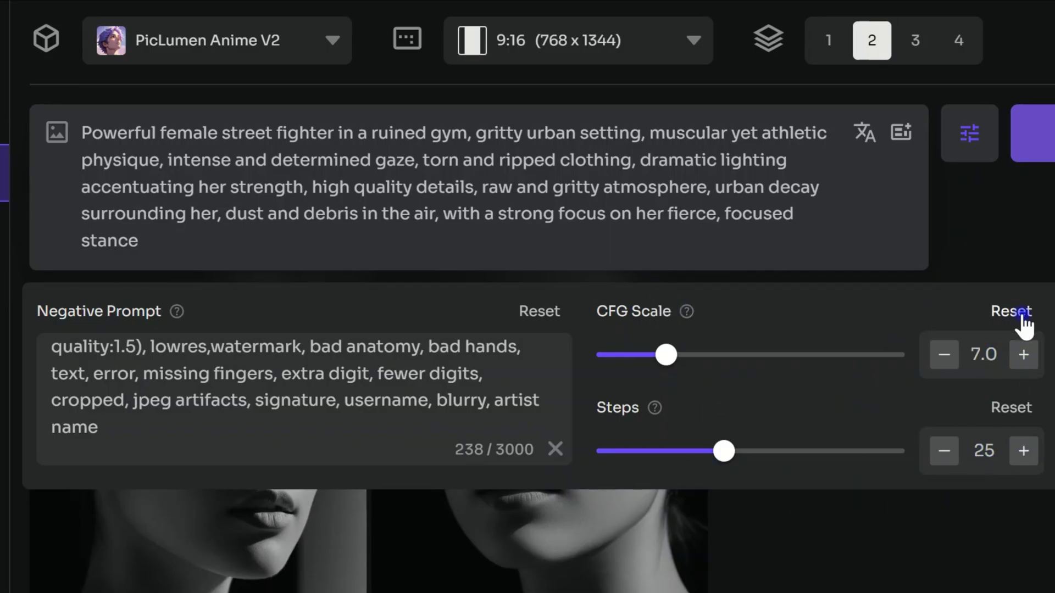
{"action": "scroll", "coordinate": [283, 370], "scroll_direction": "down", "scroll_amount": 1}
{"action": "scroll", "coordinate": [286, 375], "scroll_direction": "up", "scroll_amount": 2}
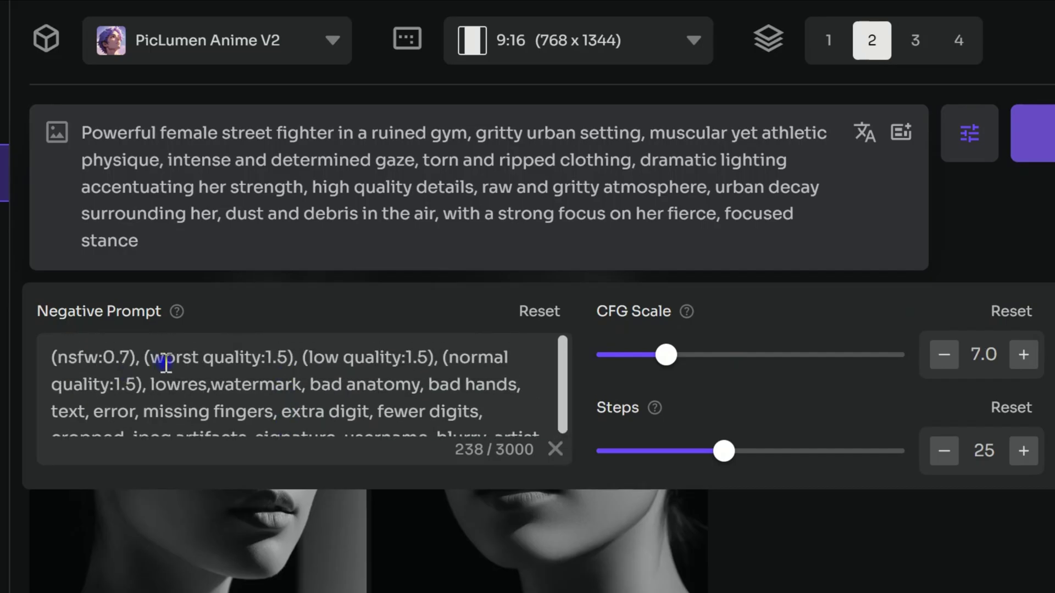
{"action": "scroll", "coordinate": [258, 381], "scroll_direction": "down", "scroll_amount": 1}
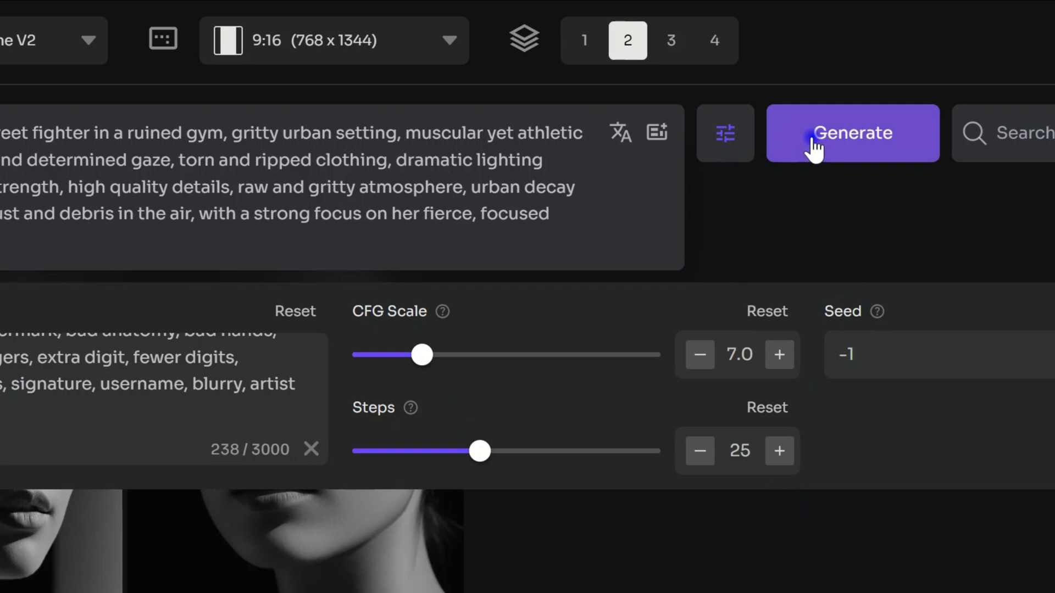
Generate the anime fighter images, close the settings panel, and view the first image's details.
{"action": "left_click", "coordinate": [738, 135]}
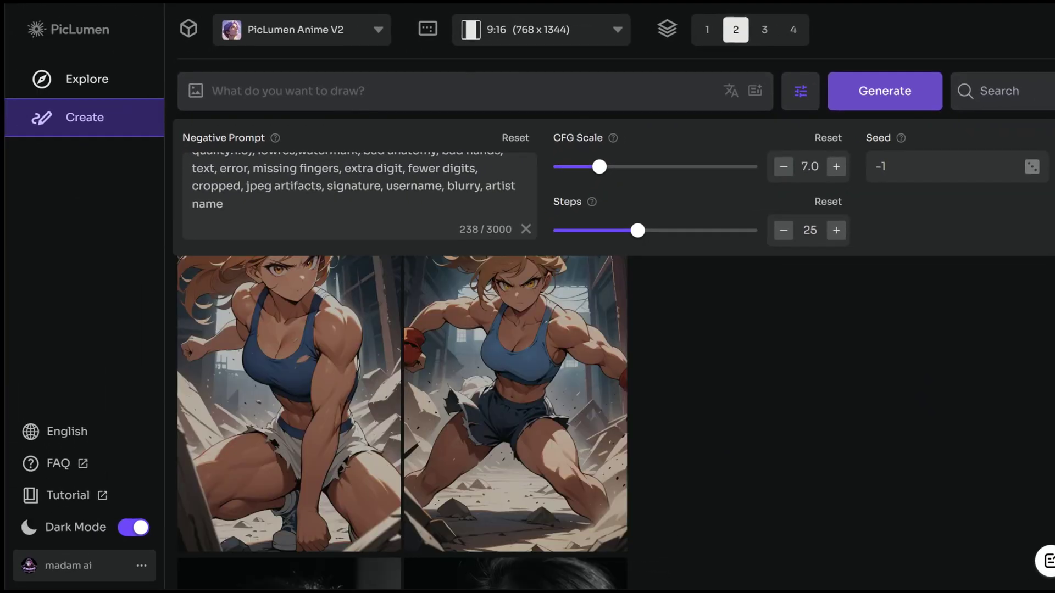
{"action": "left_click", "coordinate": [325, 428]}
{"action": "mouse_move", "coordinate": [313, 445]}
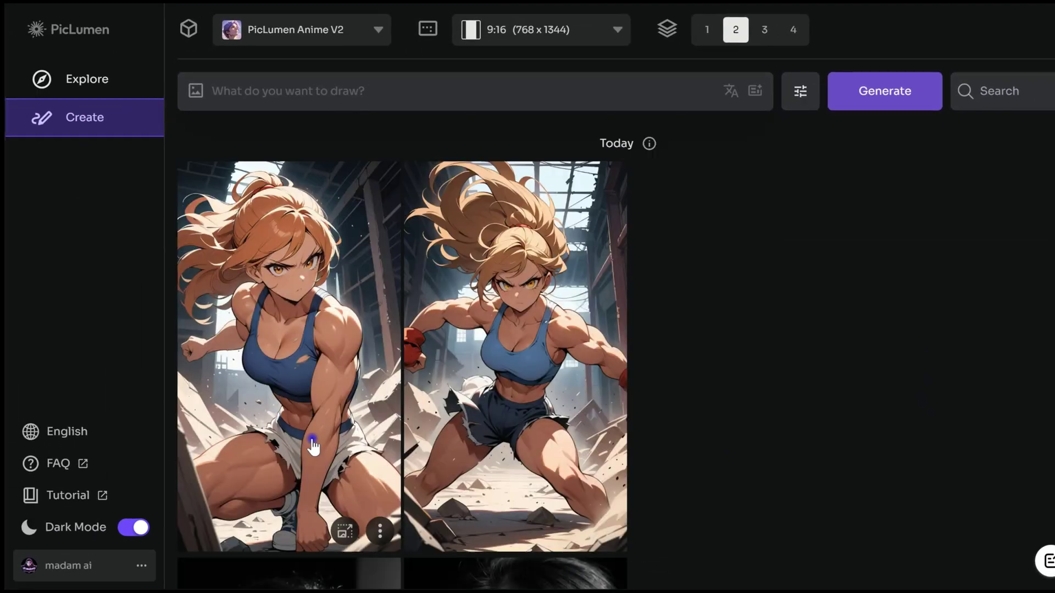
{"action": "left_click", "coordinate": [336, 450]}
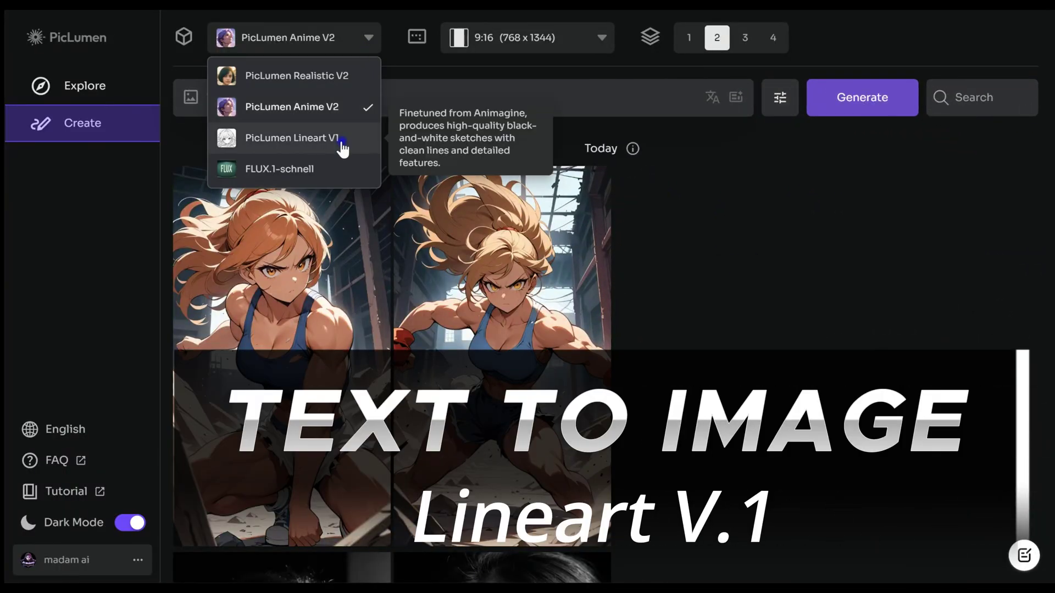
Select Lineart V1 with a 16:9 landscape ratio and enter the elf rogue prompt.
{"action": "left_click", "coordinate": [341, 140]}
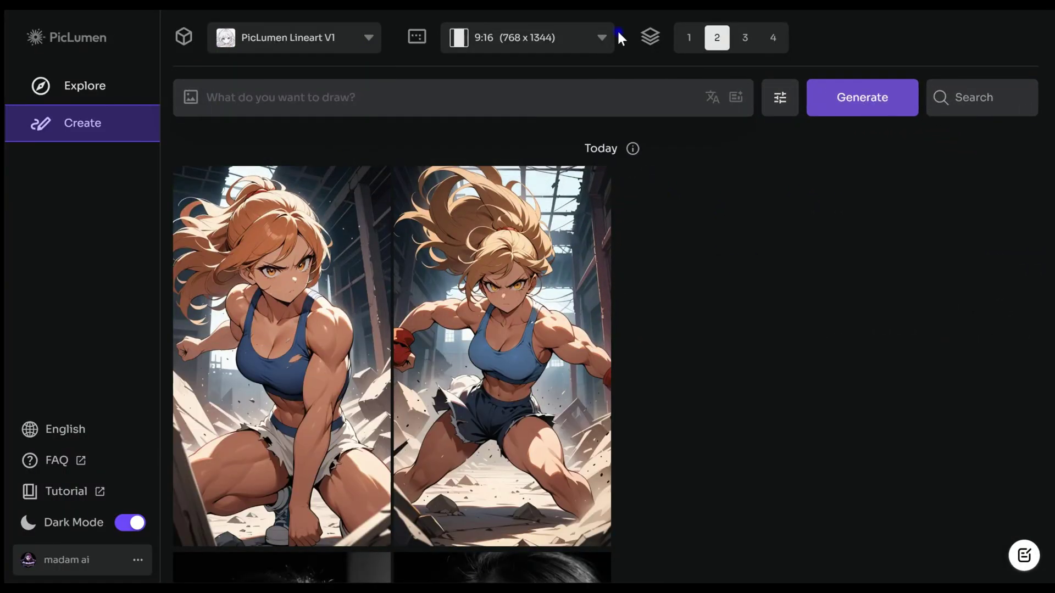
{"action": "left_click", "coordinate": [580, 54]}
{"action": "left_click", "coordinate": [552, 104]}
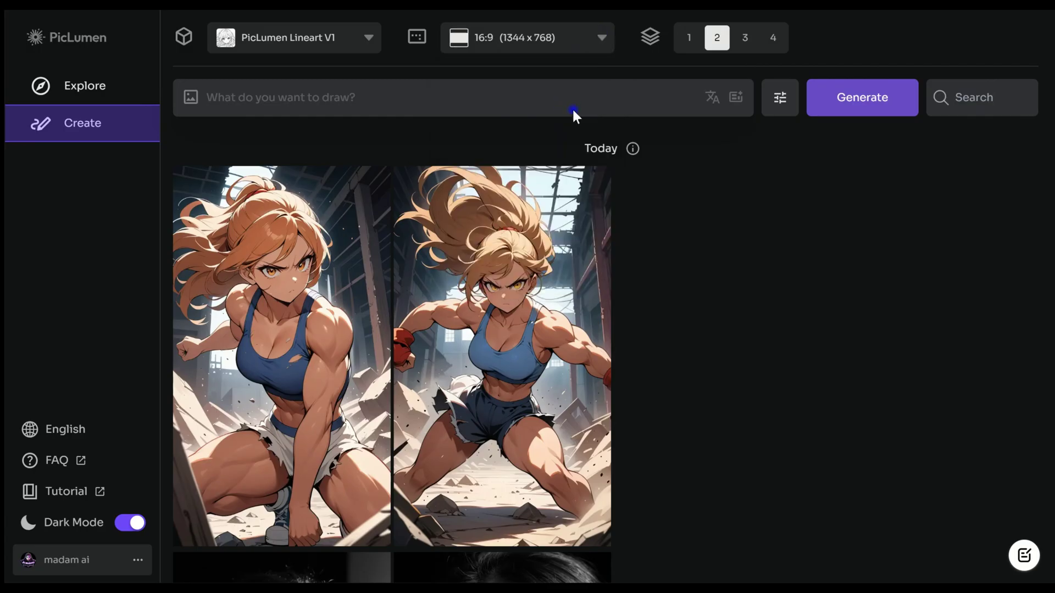
{"action": "type", "text": "Black and White Line Art, Fantasy Illustration Of An Elf Rogue Woman, retro style, vintage fantasy art, long Hair"}
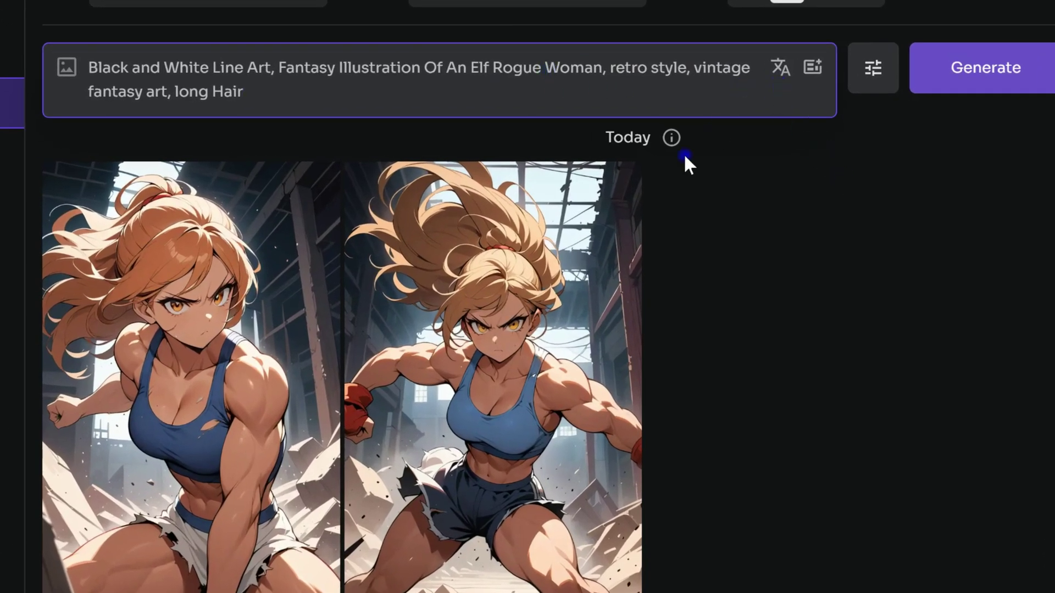
Enhance the elf prompt, generate the line art, and open the first result.
{"action": "left_click", "coordinate": [820, 69]}
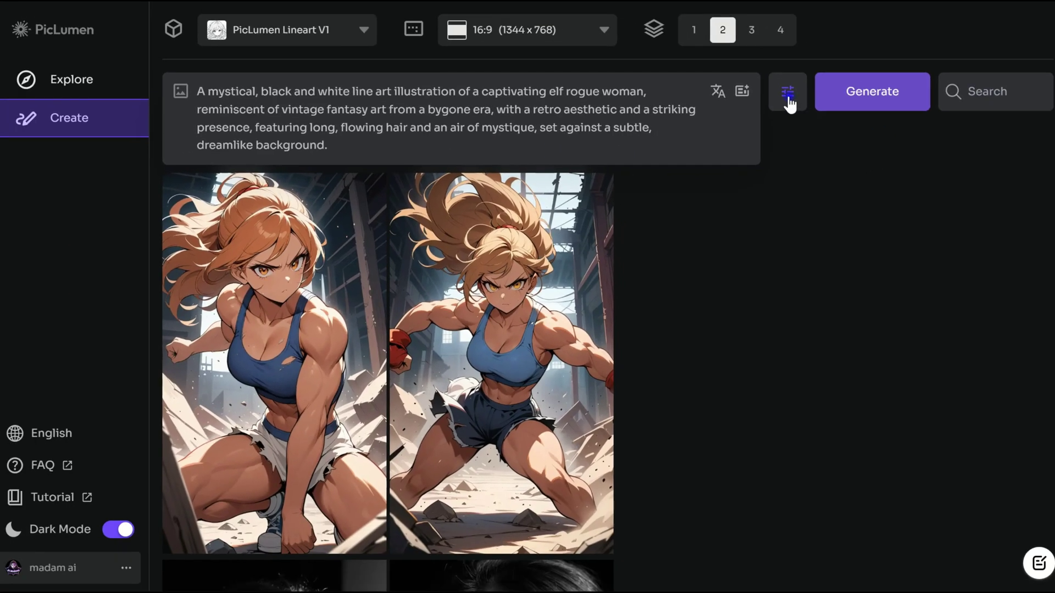
{"action": "left_click", "coordinate": [787, 91]}
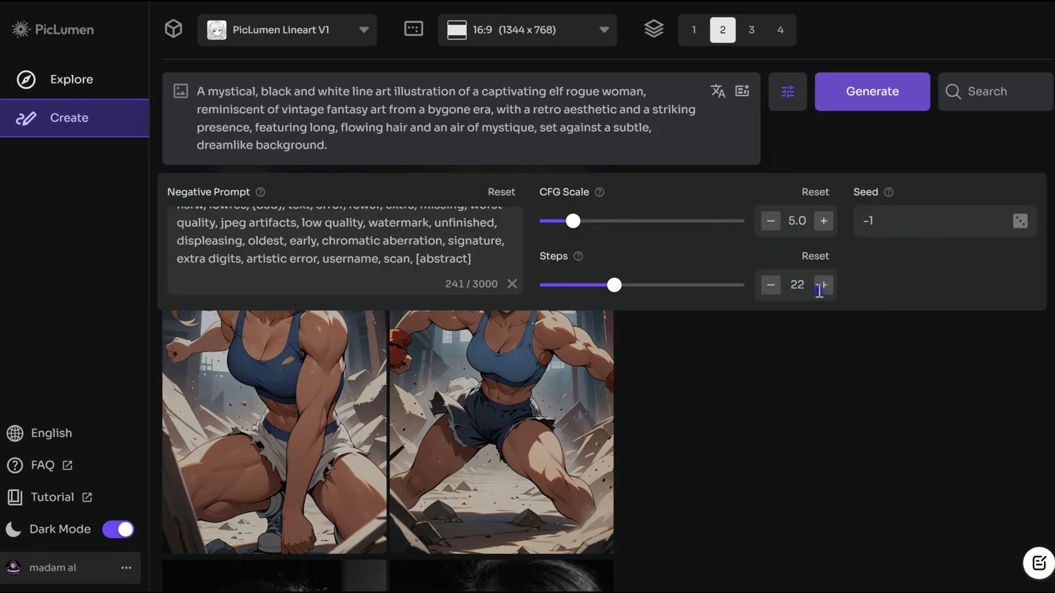
{"action": "scroll", "coordinate": [412, 239], "scroll_direction": "up", "scroll_amount": 2}
{"action": "left_click", "coordinate": [842, 92]}
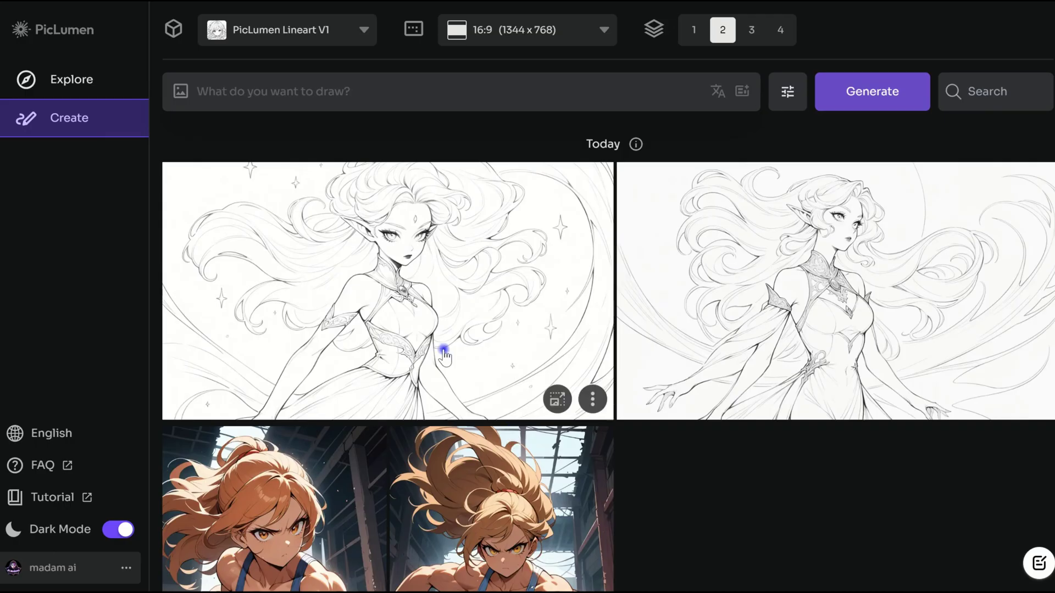
{"action": "left_click", "coordinate": [548, 344]}
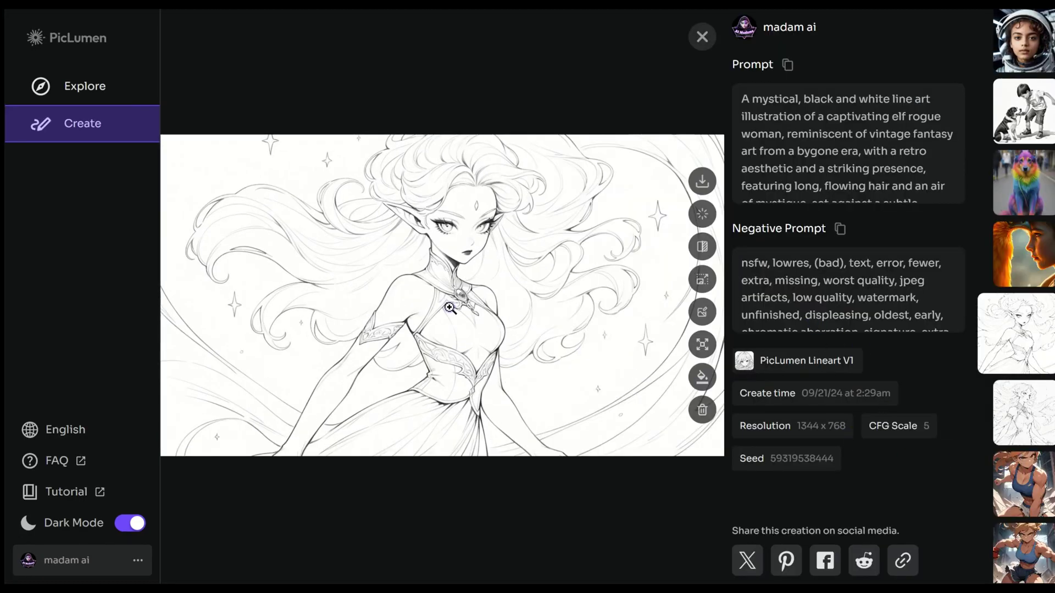
Colorize the elf with 'green eyes, pink hair, cyberpunk style.' and open the result.
{"action": "left_click", "coordinate": [702, 377]}
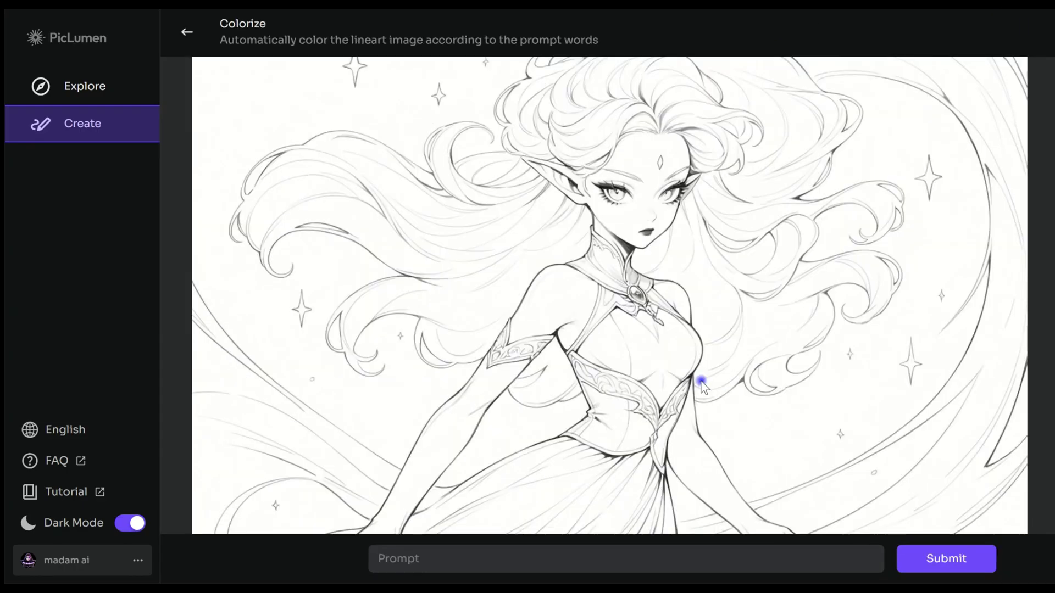
{"action": "left_click", "coordinate": [418, 559]}
{"action": "type", "text": "green eyes, pink hair, cyberpunk style."}
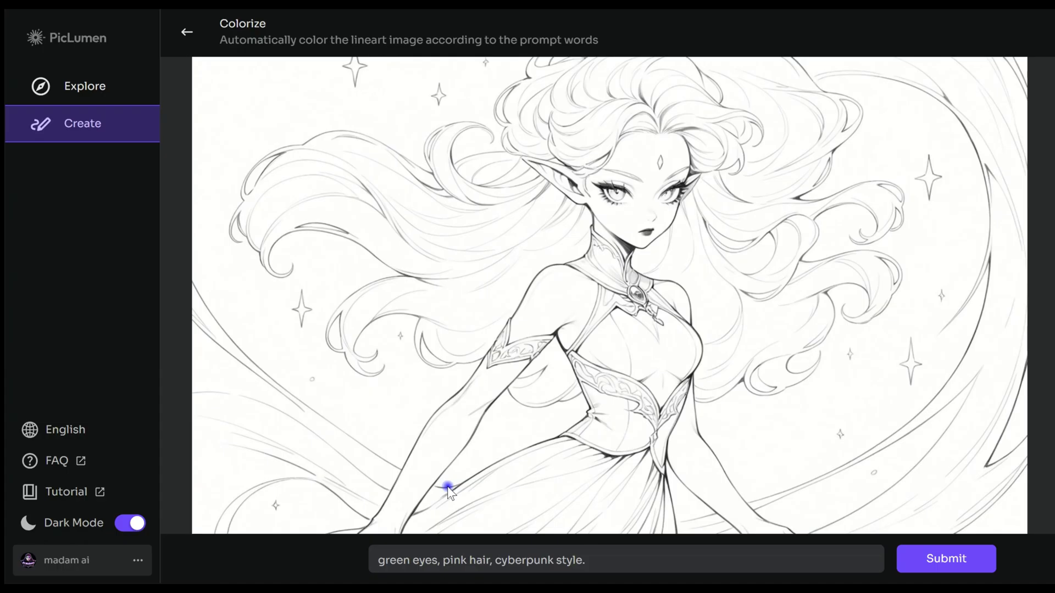
{"action": "left_click", "coordinate": [950, 561]}
{"action": "left_click", "coordinate": [375, 357]}
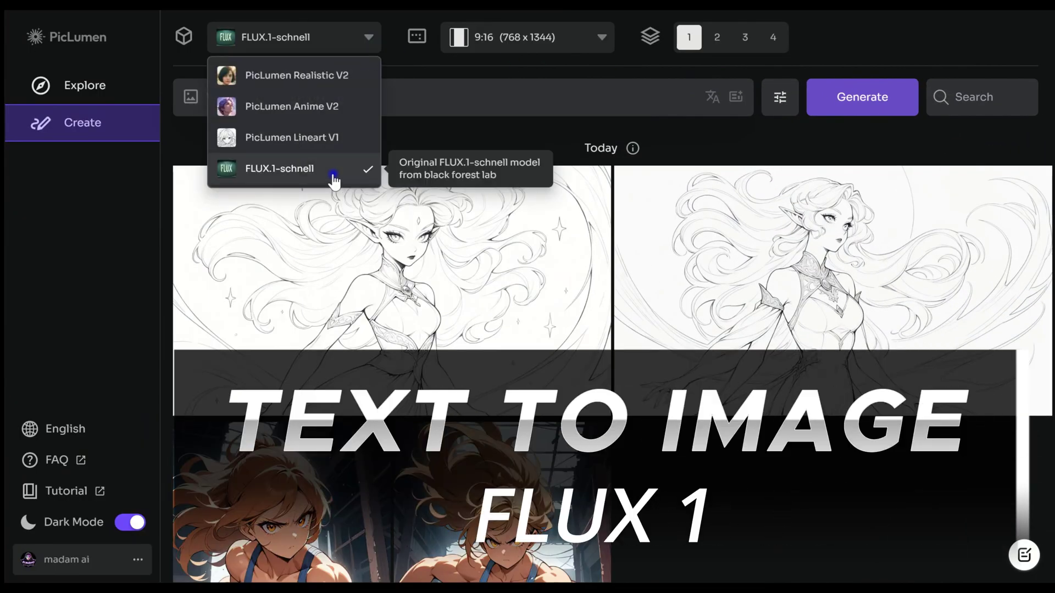
Keep FLUX.1-schnell, then paste and enhance the boy-and-golden-phoenix prompt.
{"action": "left_click", "coordinate": [333, 180]}
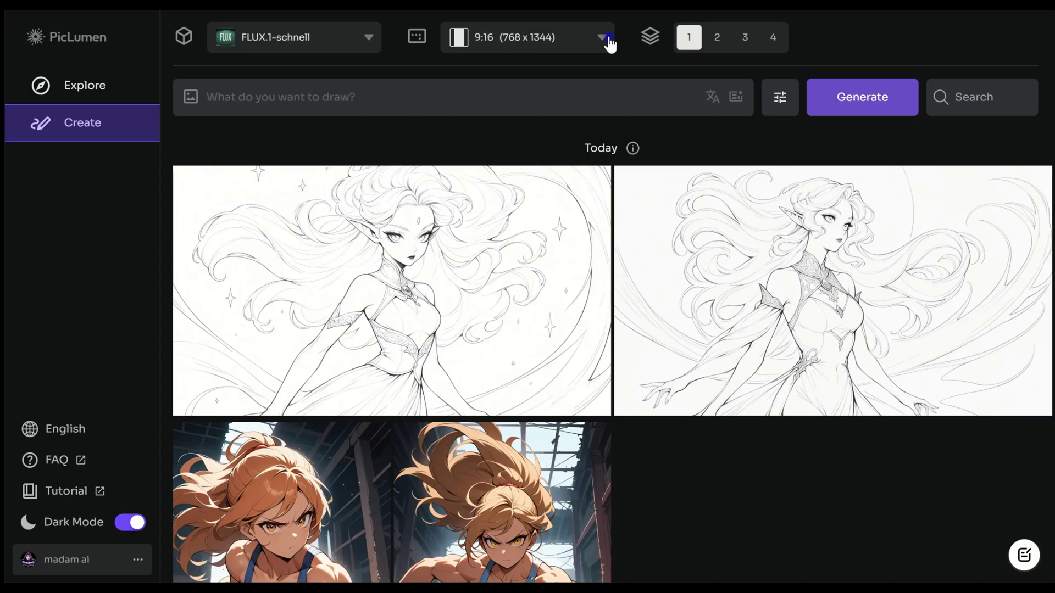
{"action": "left_click", "coordinate": [514, 95]}
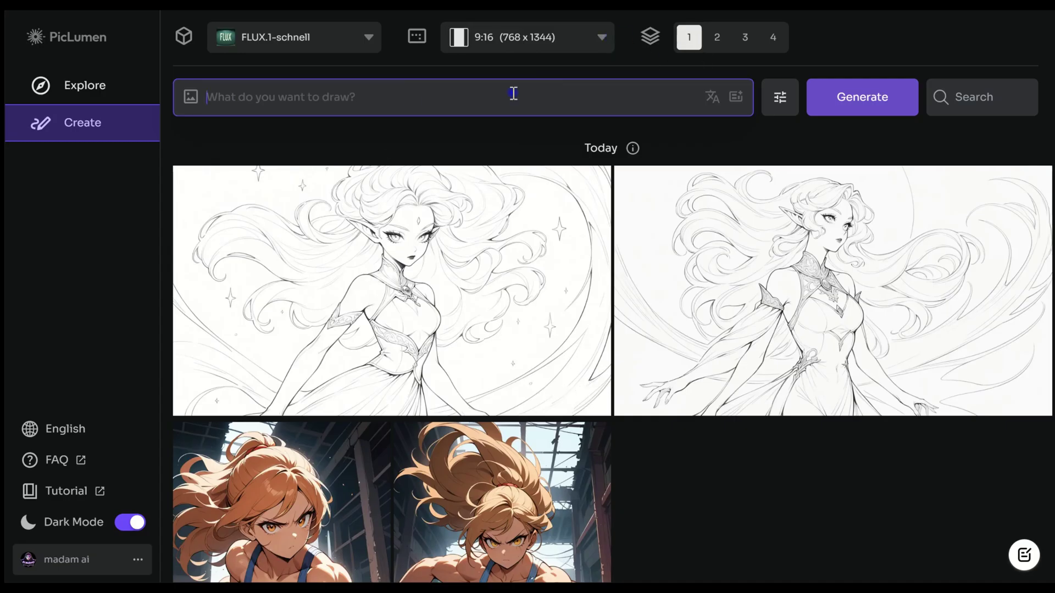
{"action": "type", "text": "Fantasy art style of a serene moment between a young boy and a golden phoenix. Their faces are close, the phoenix's feathers radiating warm golden hues, while the boy’s face is lit by the bird's ethereal glow. The boy's expression is one of curiosity and admiration, and the phoenix’s eyes reflect a sense of hope and rebirth. The background is softly blurred, drawing focus to their bond, with a magical, shimmering light enveloping them, cinematic composition, trending on ArtStation."}
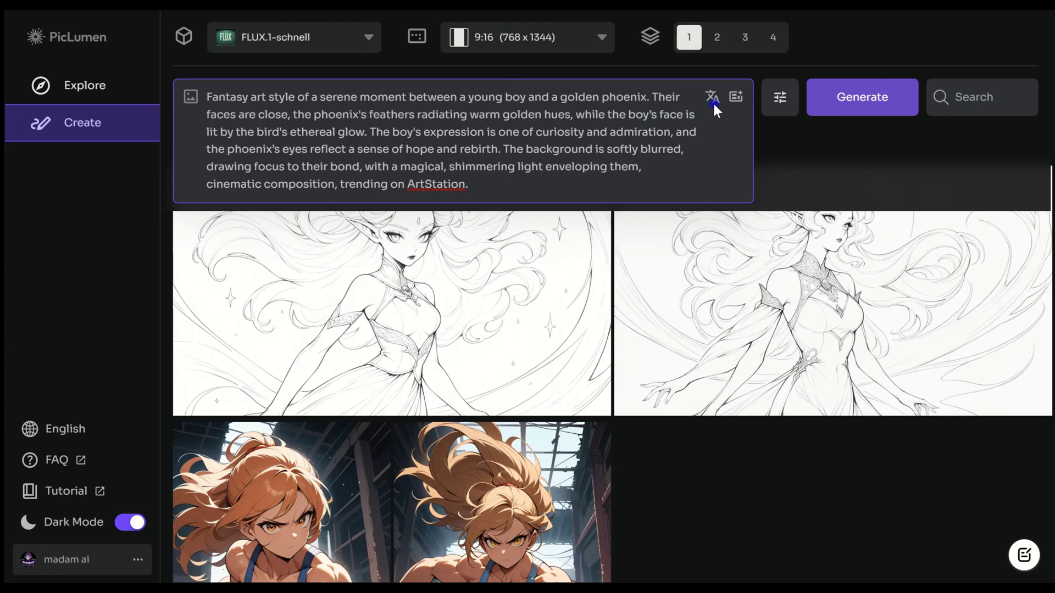
{"action": "left_click", "coordinate": [738, 105]}
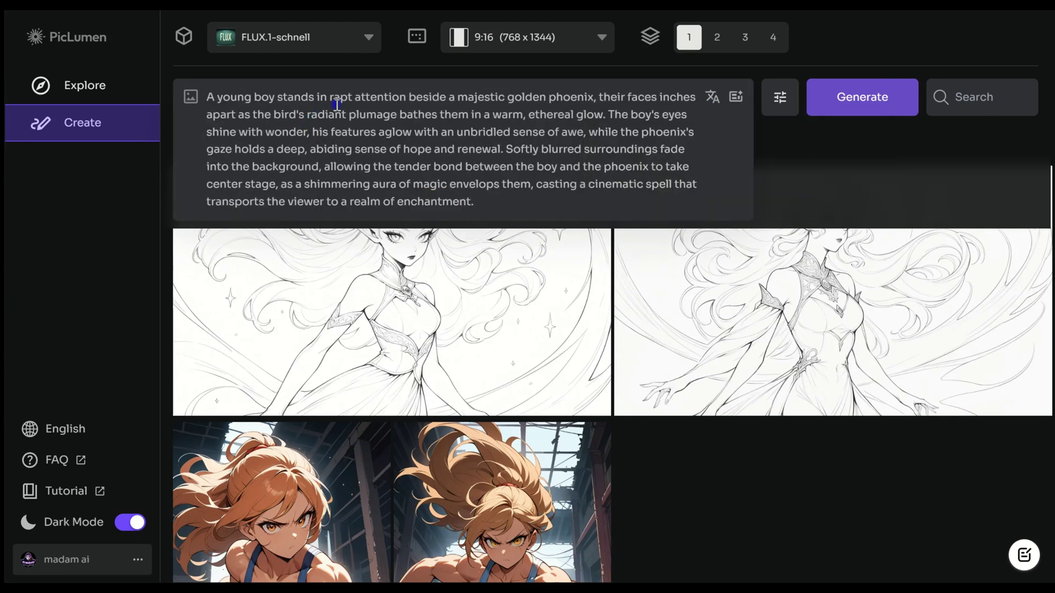
Generate the boy-and-phoenix image and view it in detail.
{"action": "left_click", "coordinate": [779, 100]}
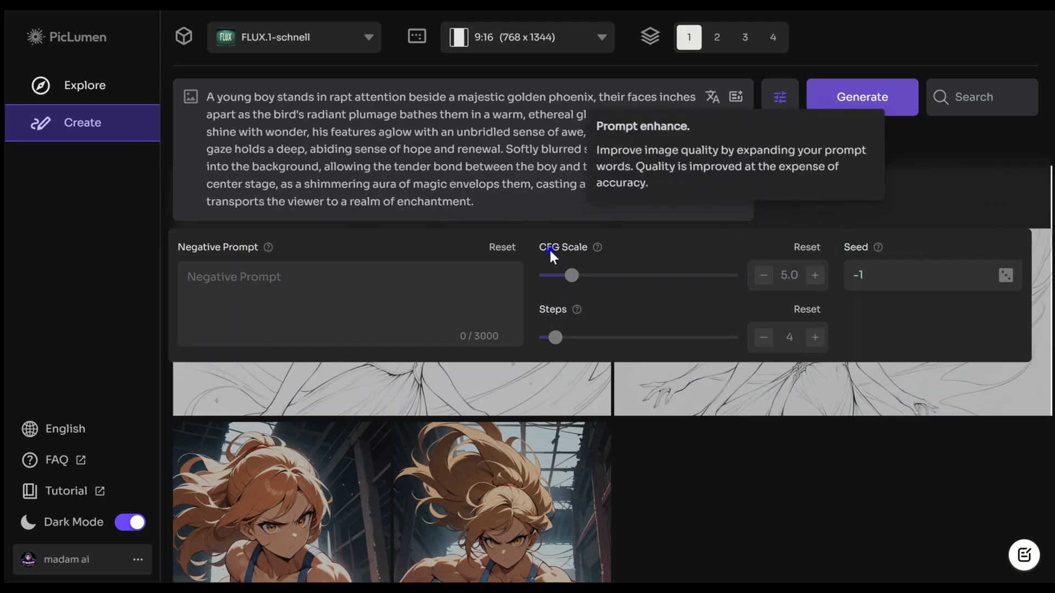
{"action": "left_click", "coordinate": [849, 98]}
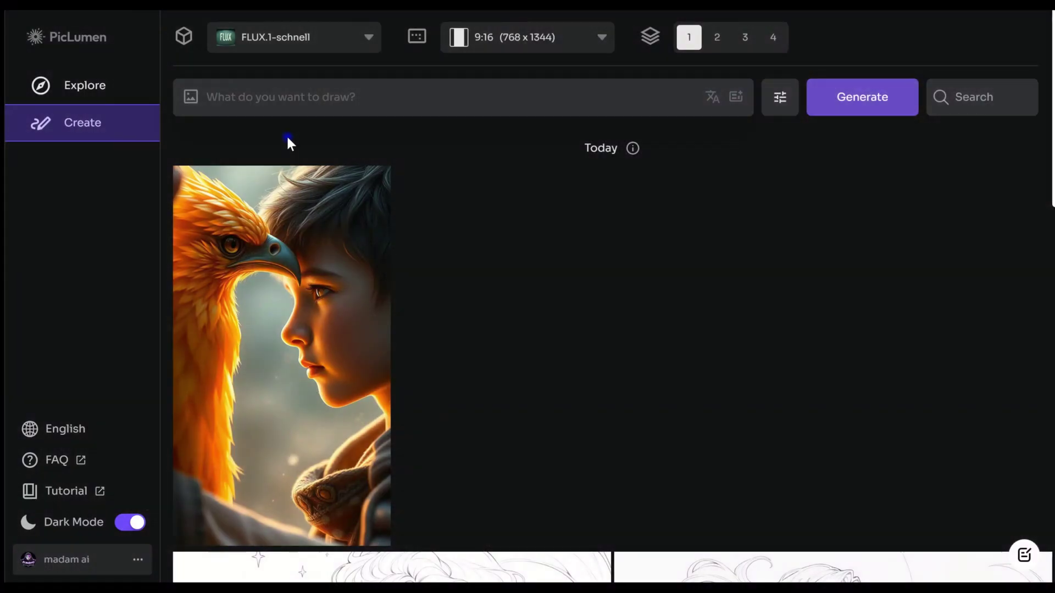
{"action": "left_click", "coordinate": [343, 342]}
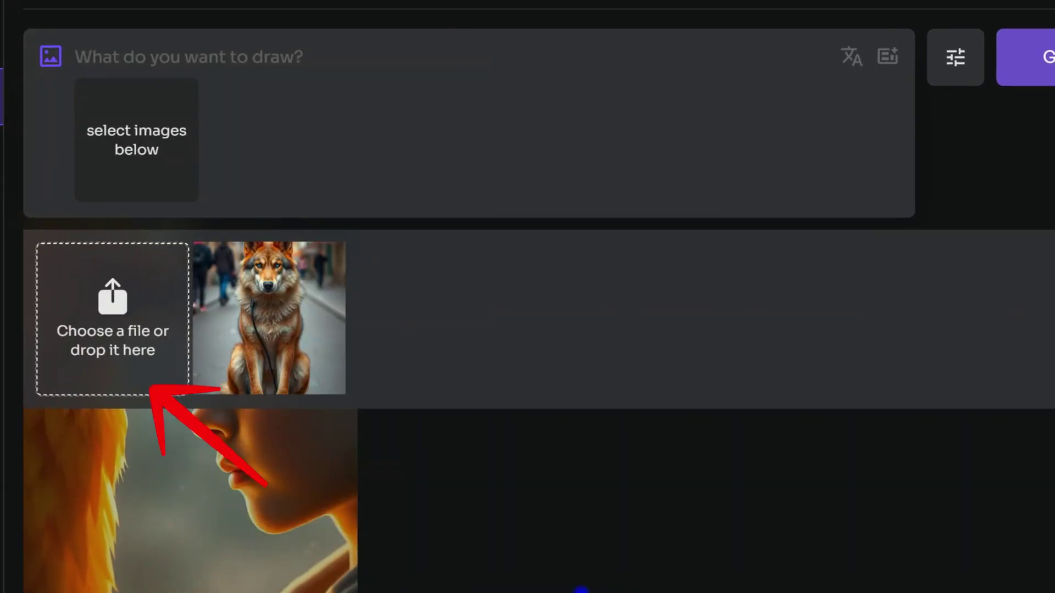
Use the wolf photo as a Content Ref reference image.
{"action": "left_click", "coordinate": [283, 325]}
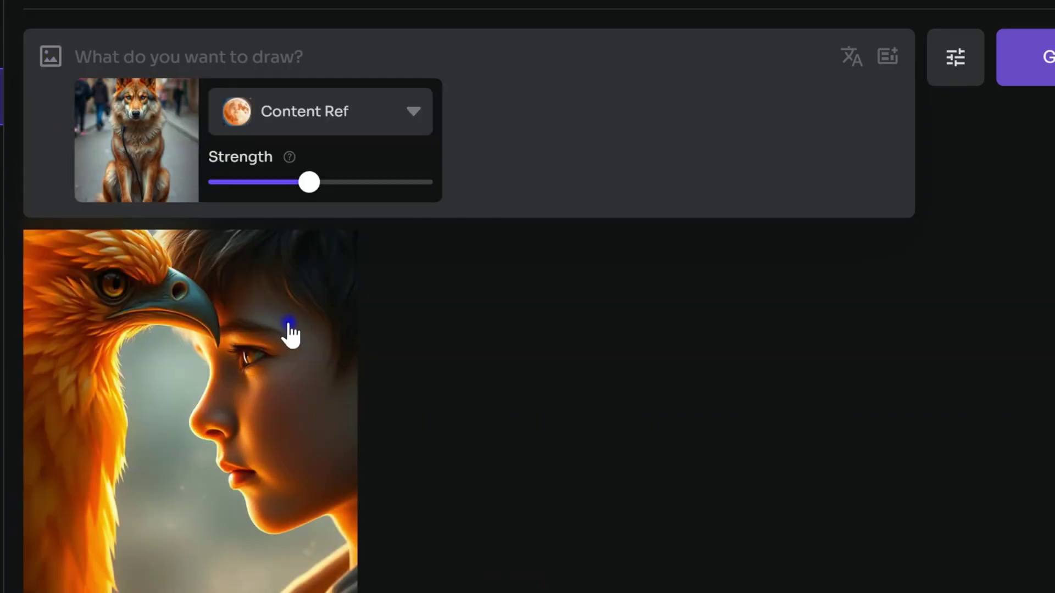
{"action": "left_click", "coordinate": [414, 115]}
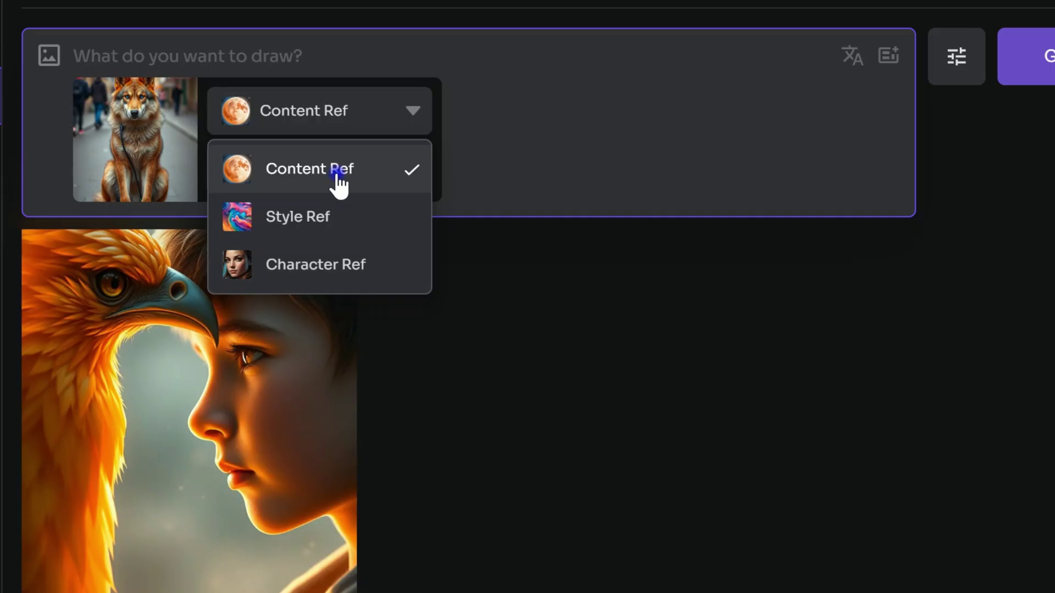
{"action": "left_click", "coordinate": [337, 173]}
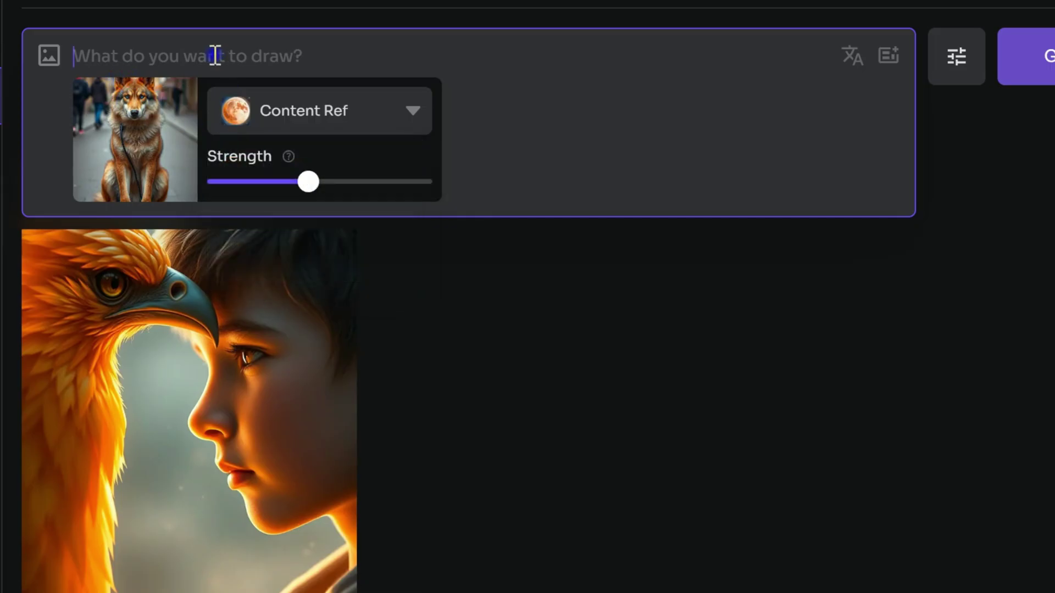
Enter the 'rainbow dog' prompt and adjust the reference Strength slider.
{"action": "left_click", "coordinate": [518, 99]}
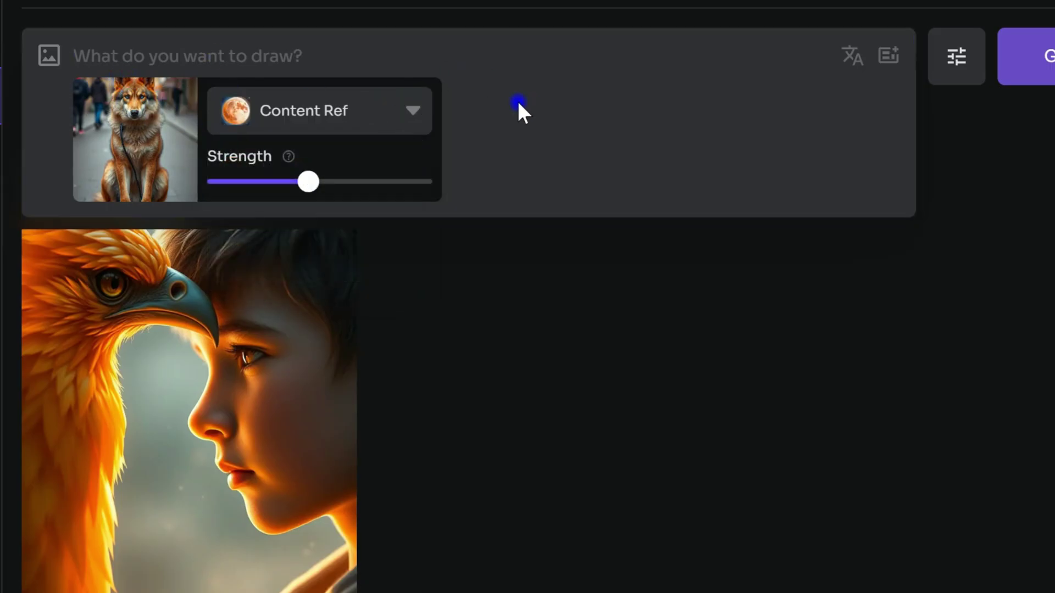
{"action": "left_click", "coordinate": [139, 54]}
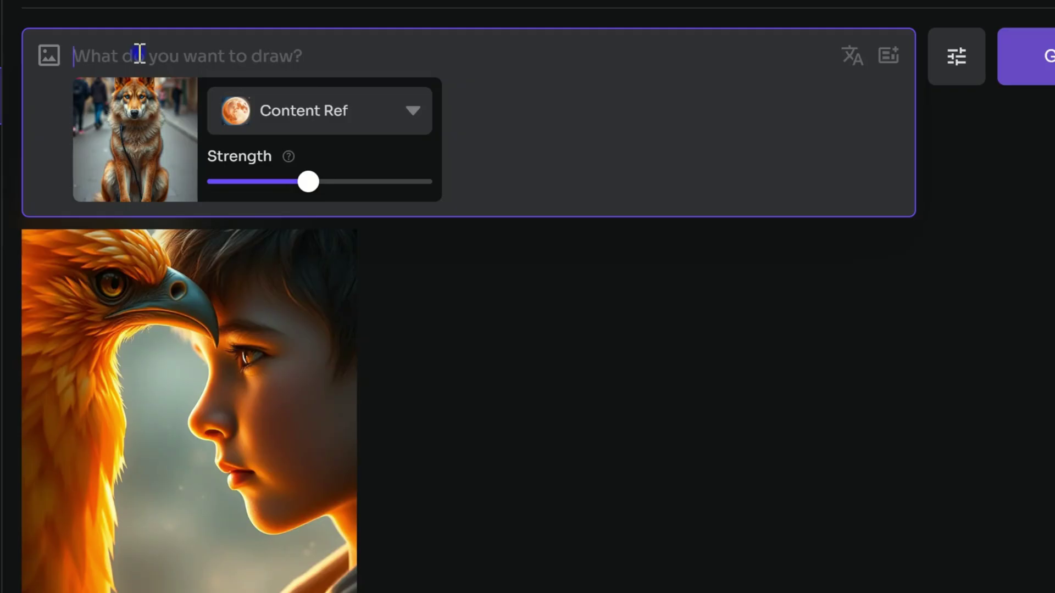
{"action": "type", "text": "rainbow dog"}
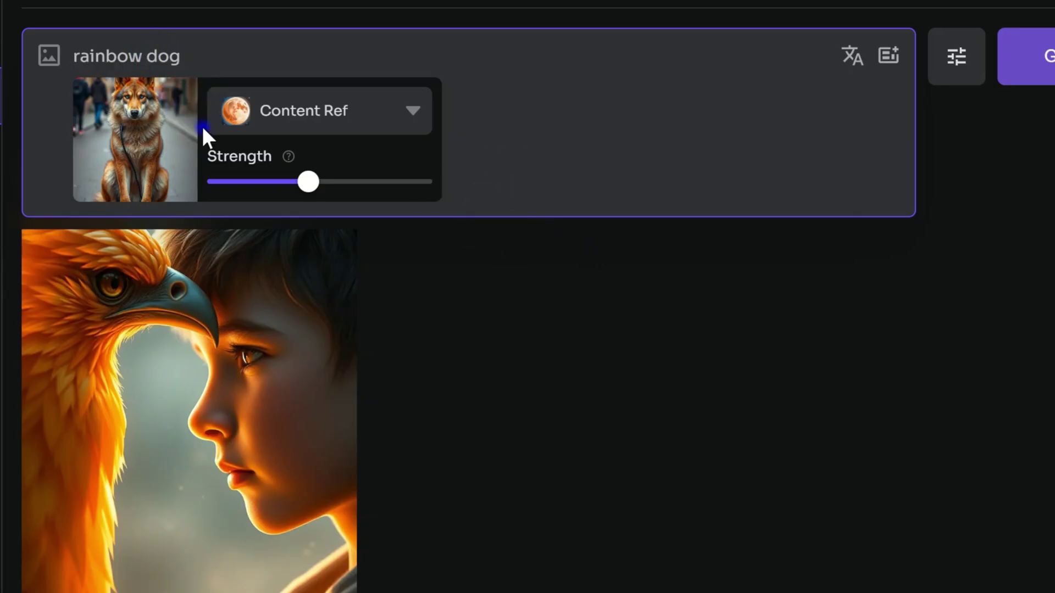
{"action": "mouse_move", "coordinate": [308, 182]}
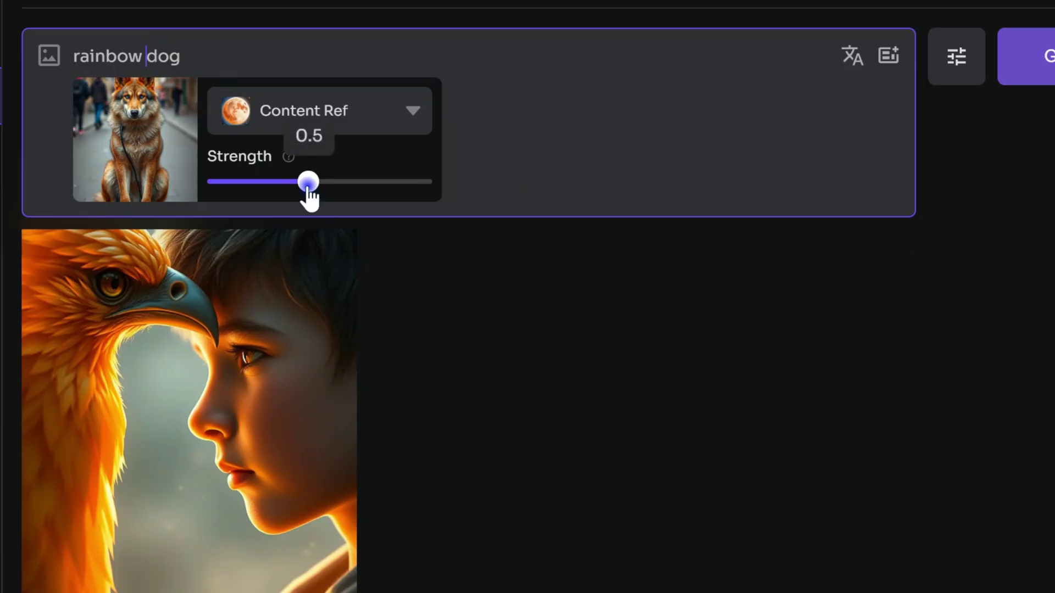
{"action": "mouse_move", "coordinate": [308, 185]}
{"action": "left_mouse_down"}
{"action": "mouse_move", "coordinate": [413, 195]}
{"action": "mouse_move", "coordinate": [318, 195]}
{"action": "left_mouse_up"}
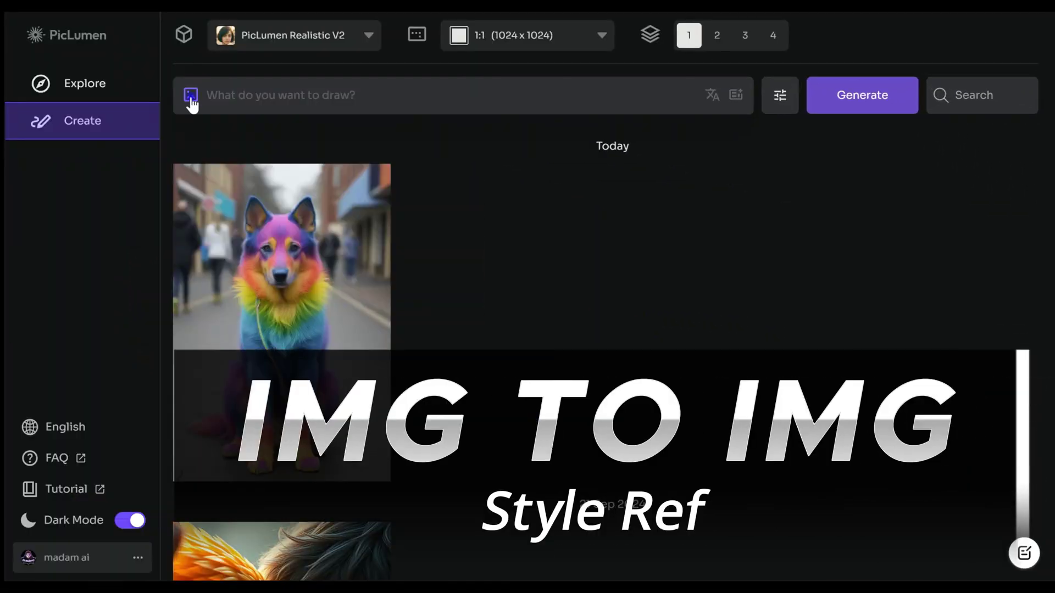
Use the black-and-white boy-and-dog sketch as a Style Ref reference.
{"action": "left_click", "coordinate": [190, 95]}
{"action": "left_click", "coordinate": [190, 96]}
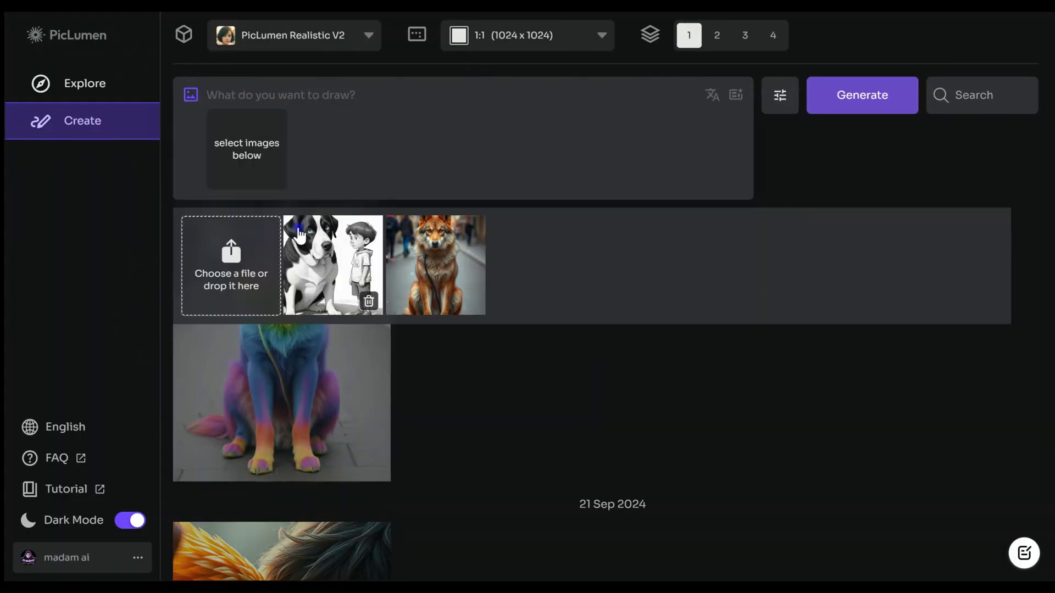
{"action": "left_click", "coordinate": [328, 266]}
{"action": "left_click", "coordinate": [427, 131]}
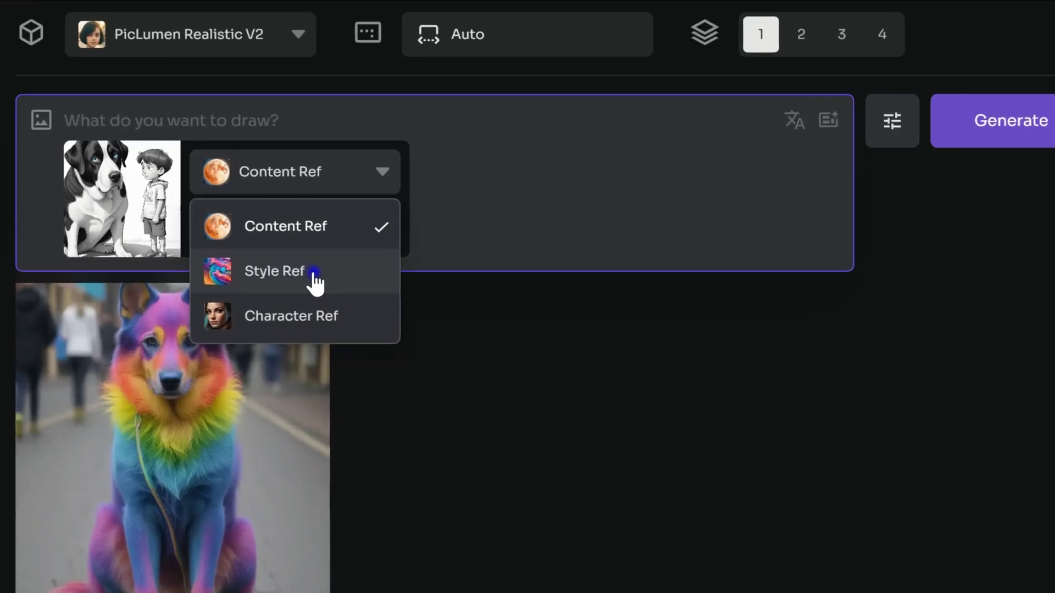
{"action": "left_click", "coordinate": [378, 202]}
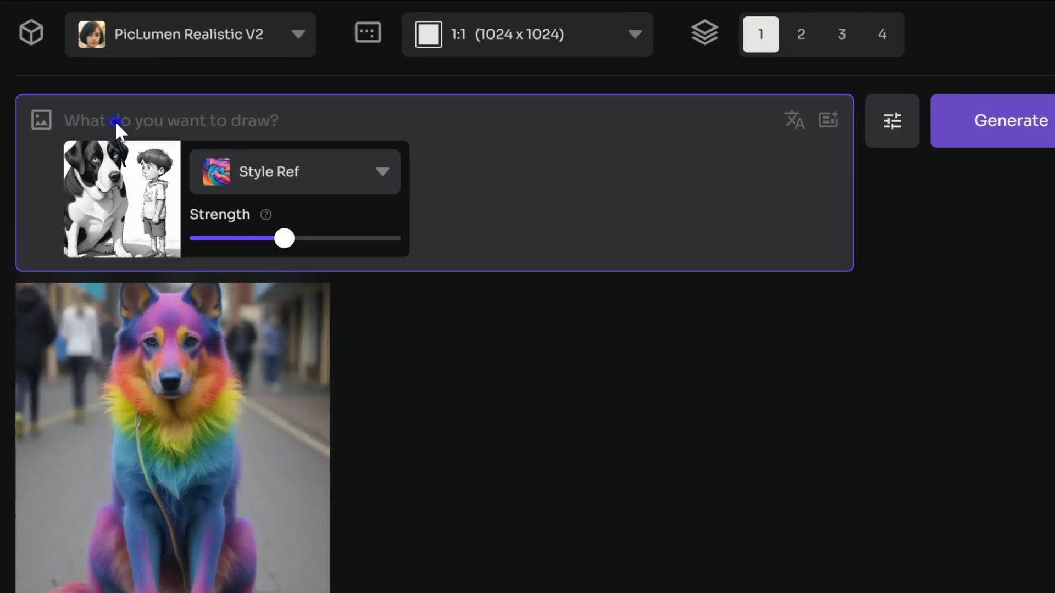
{"action": "type", "text": "boy and dog are playing"}
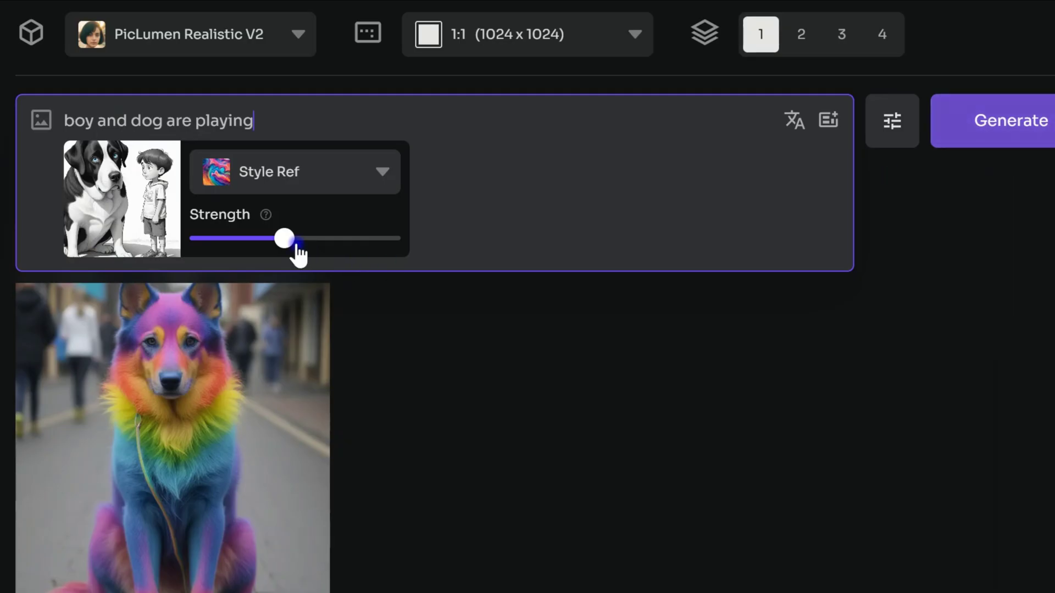
Raise style strength to 0.7 and generate the 'boy and dog are playing' image.
{"action": "mouse_move", "coordinate": [289, 239]}
{"action": "left_mouse_down"}
{"action": "mouse_move", "coordinate": [328, 240]}
{"action": "mouse_move", "coordinate": [285, 240]}
{"action": "left_mouse_up"}
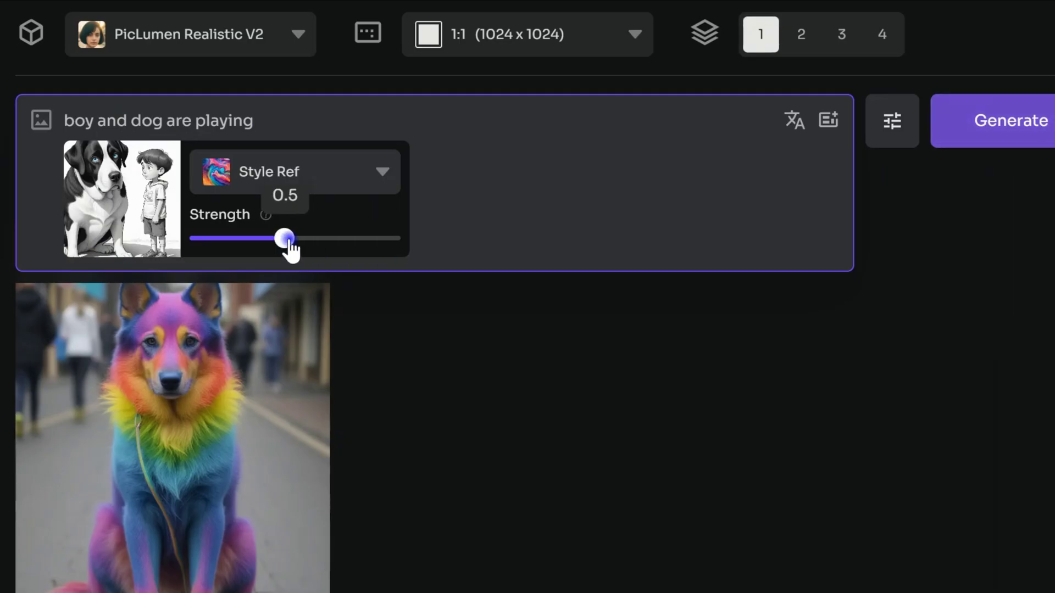
{"action": "left_click_drag", "start_coordinate": [286, 239], "coordinate": [327, 239]}
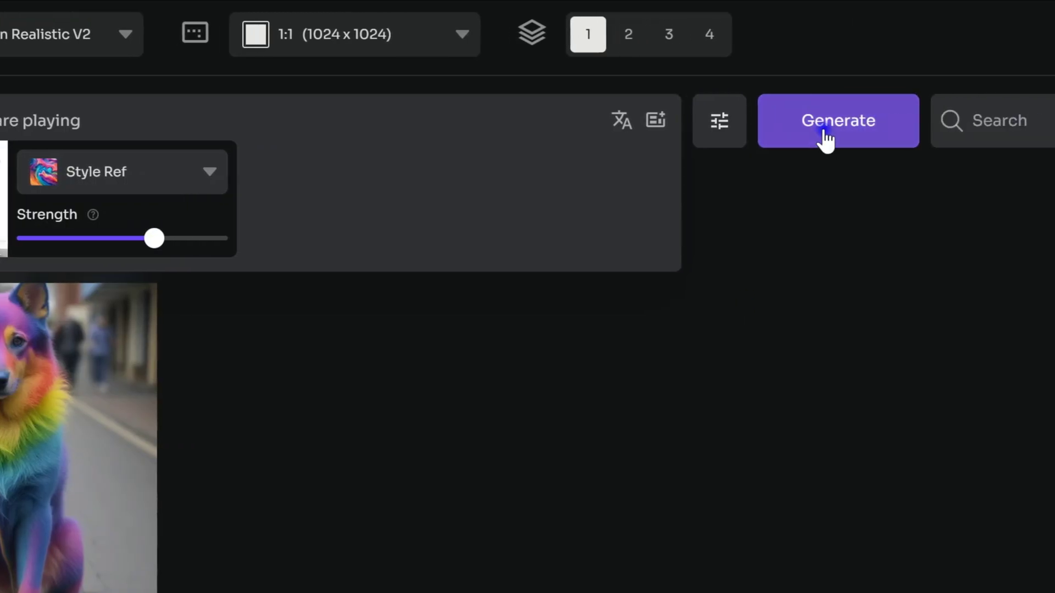
{"action": "left_click", "coordinate": [923, 129]}
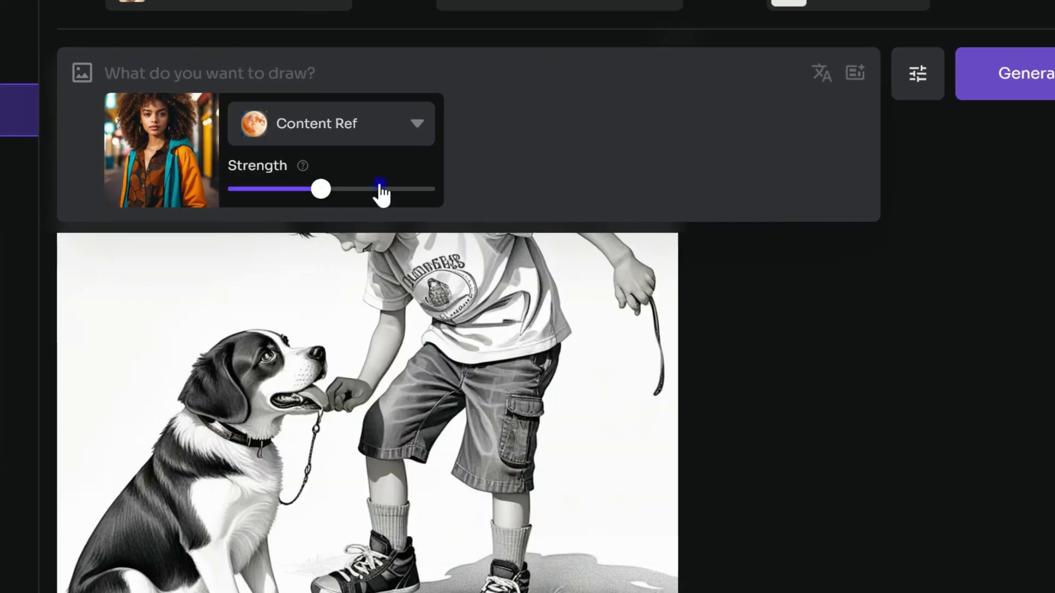
Set the woman's photo as Character Ref at about 0.8 strength and generate 'a girl in space'.
{"action": "left_click", "coordinate": [414, 124]}
{"action": "left_click", "coordinate": [374, 266]}
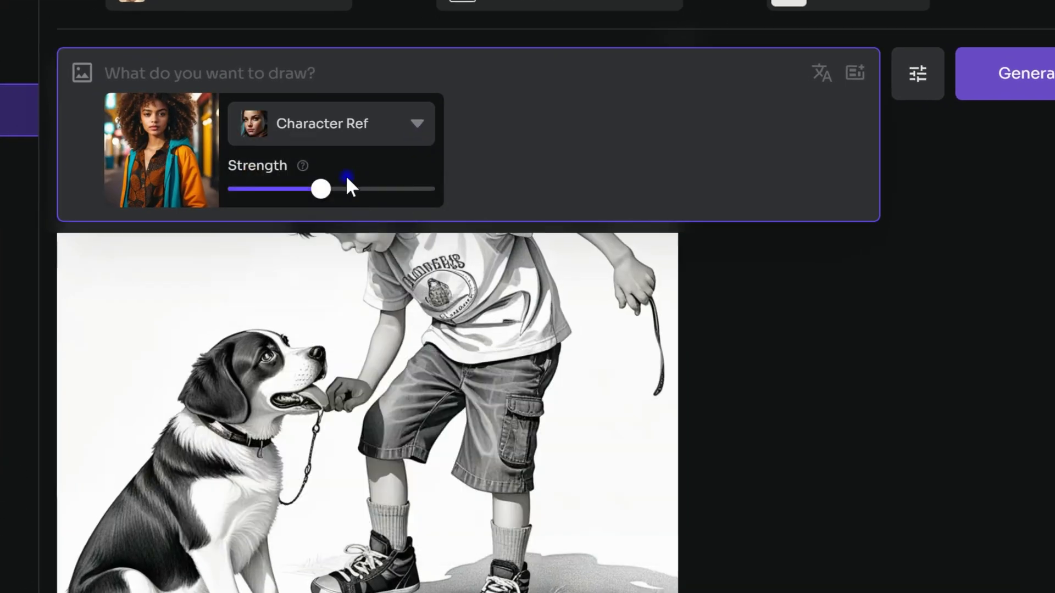
{"action": "left_click_drag", "start_coordinate": [346, 189], "coordinate": [382, 188]}
{"action": "left_click", "coordinate": [144, 73]}
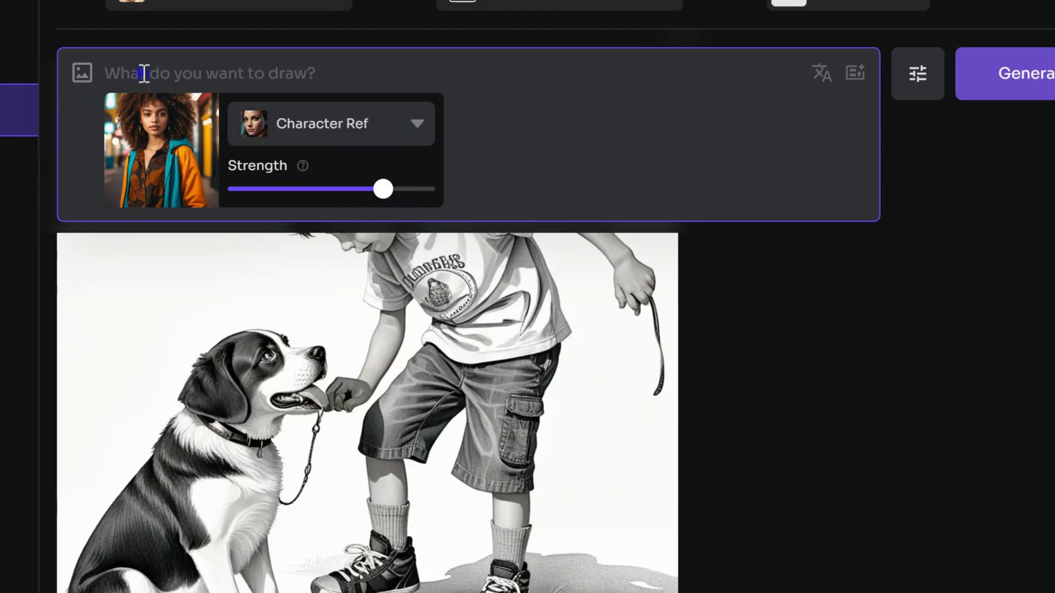
{"action": "type", "text": "a girl in space"}
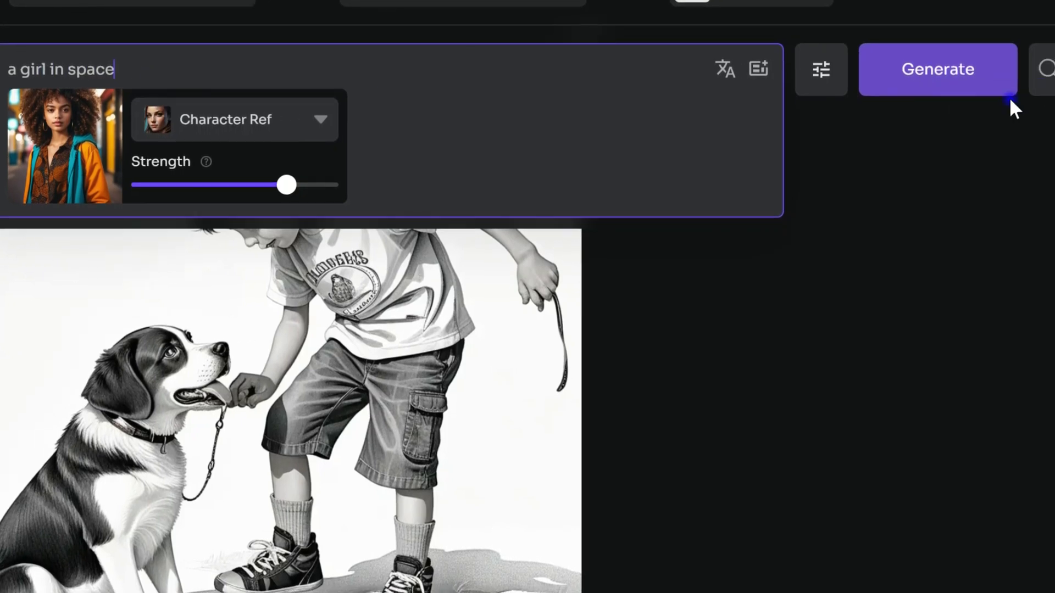
{"action": "left_click", "coordinate": [902, 74]}
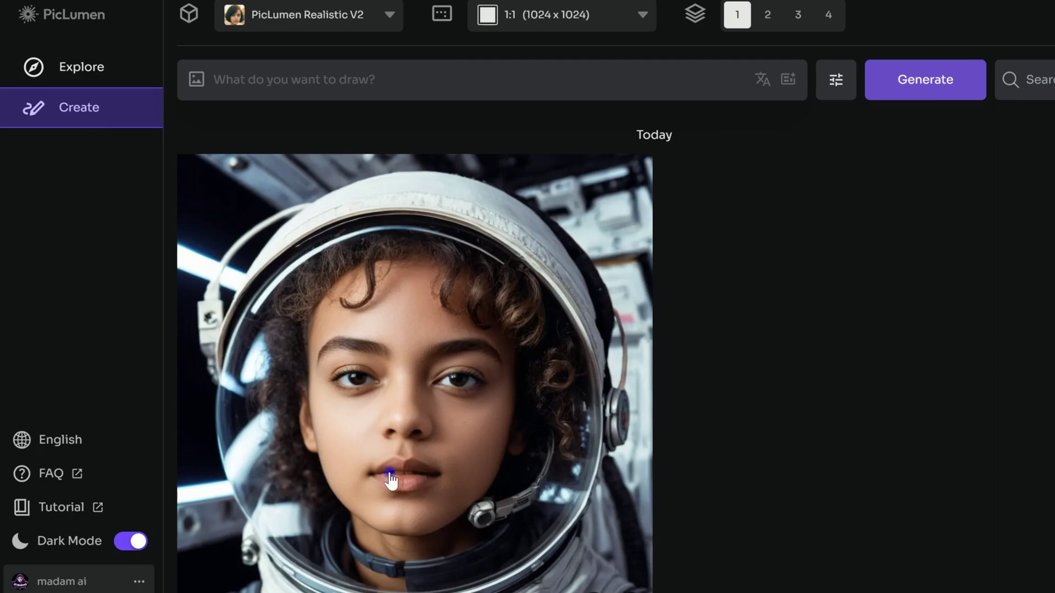
{"action": "scroll", "coordinate": [390, 480], "scroll_direction": "down", "scroll_amount": 2}
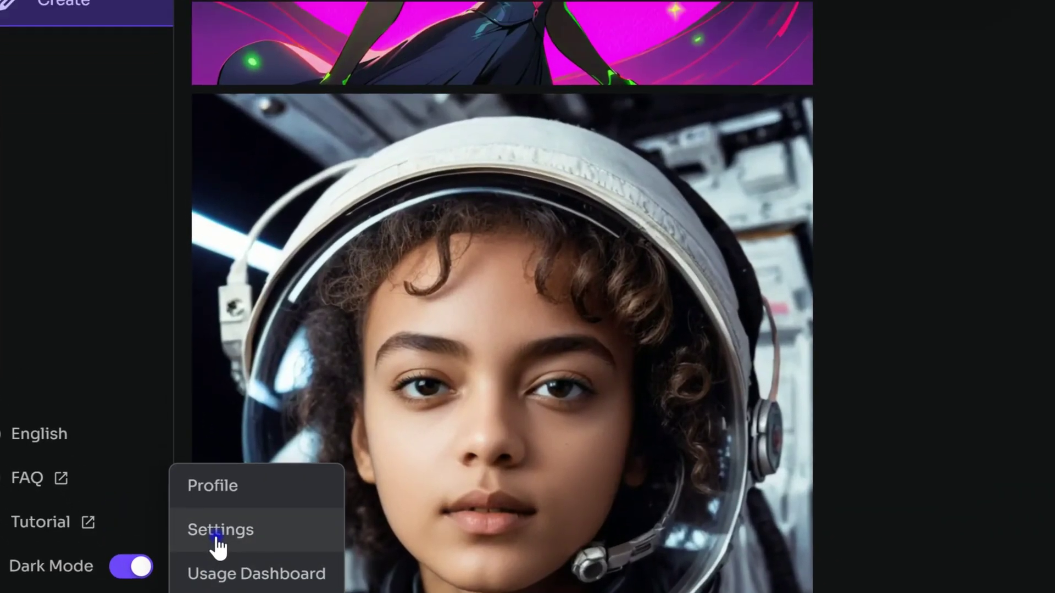
Open the account Settings page with image visibility and prompt-clearing options.
{"action": "left_click", "coordinate": [214, 474]}
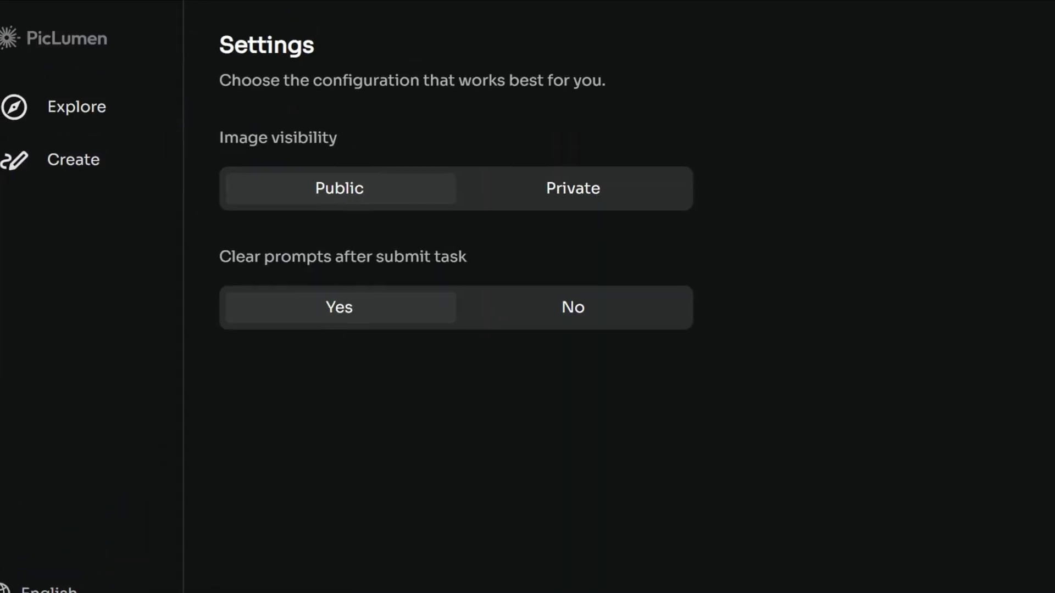